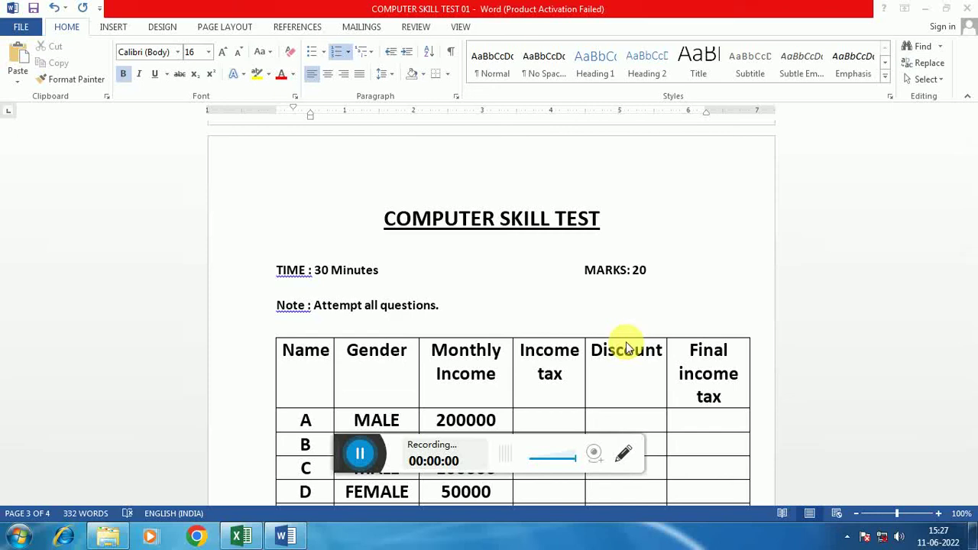
Scroll through the Word test document to read the task items
left_click_drag(344, 454, 823, 471)
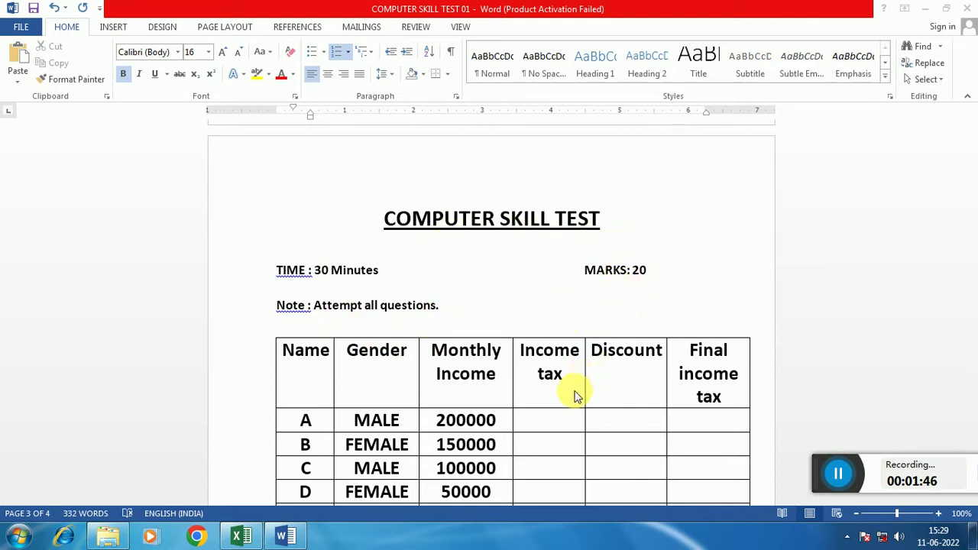
scroll(604, 374, "down", 2)
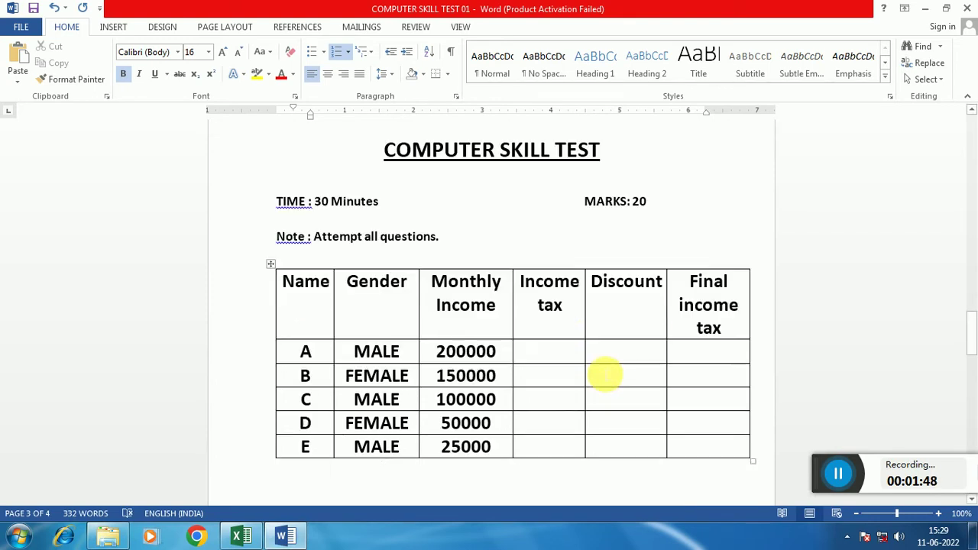
scroll(604, 375, "down", 1)
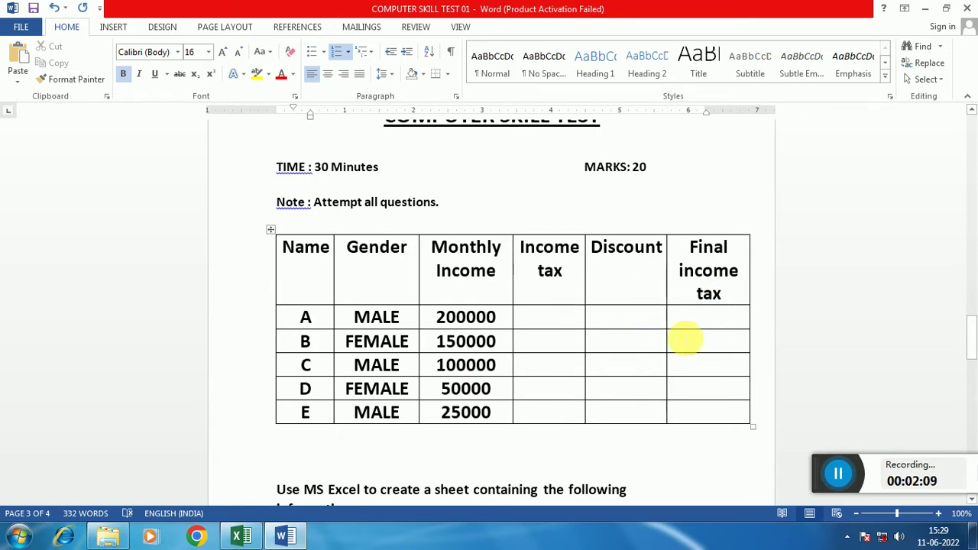
scroll(596, 321, "down", 1)
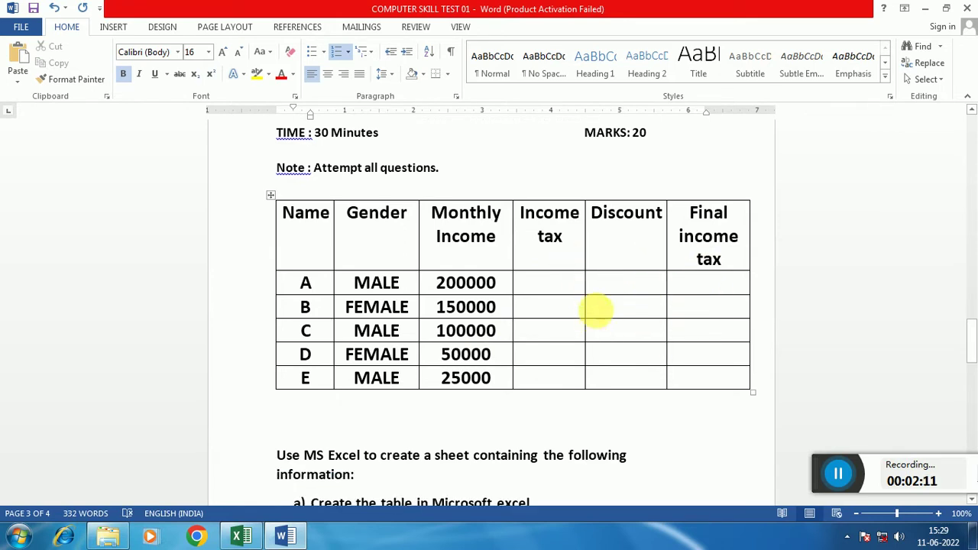
scroll(512, 373, "down", 2)
scroll(512, 373, "down", 1)
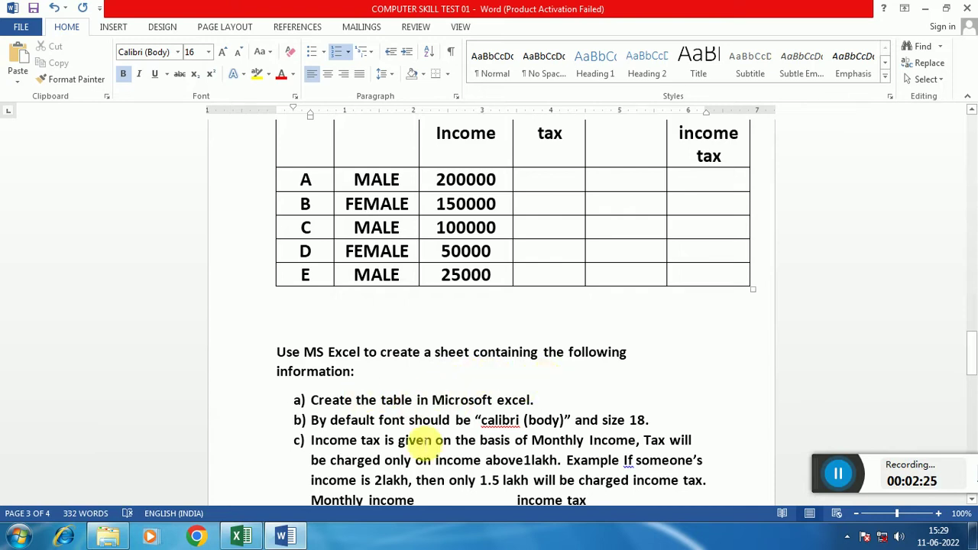
scroll(444, 413, "down", 2)
scroll(428, 405, "down", 1)
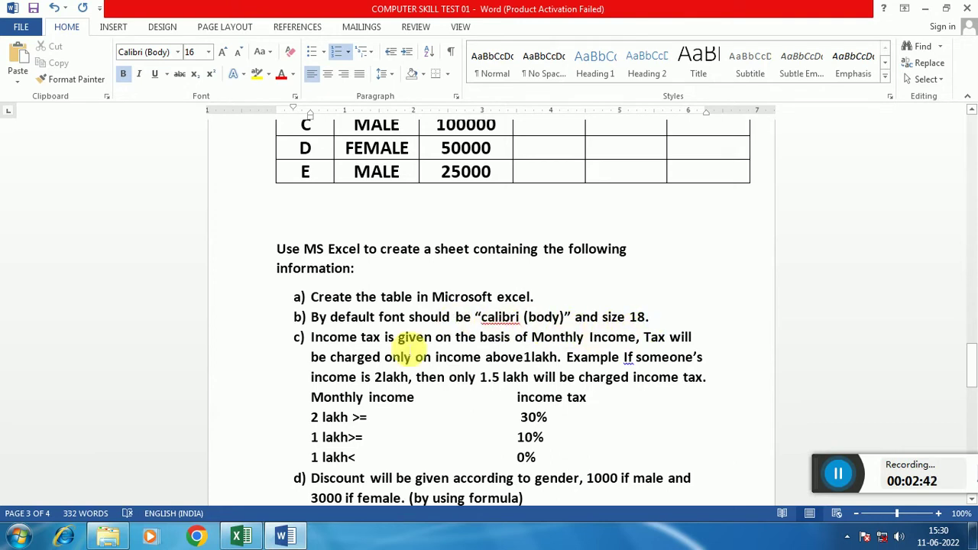
scroll(386, 336, "down", 1)
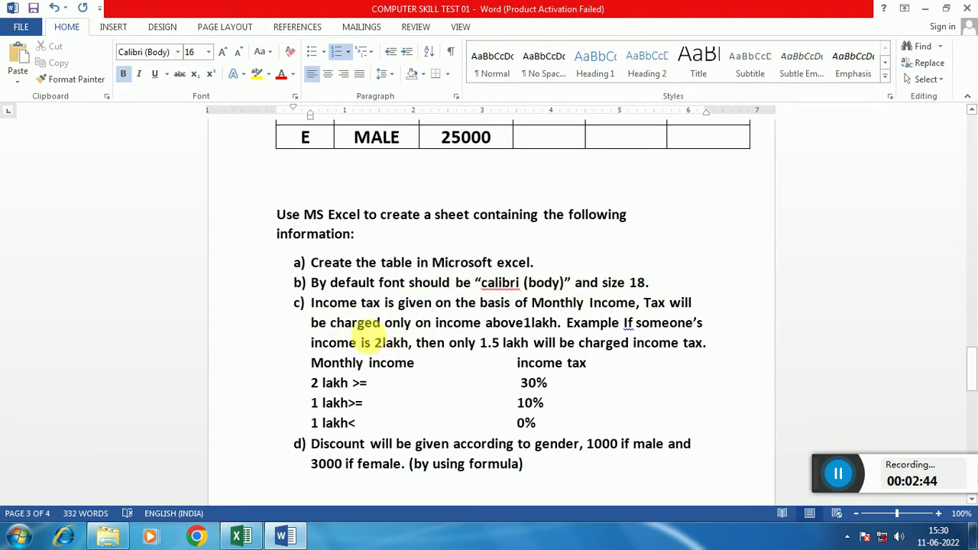
scroll(515, 277, "up", 5)
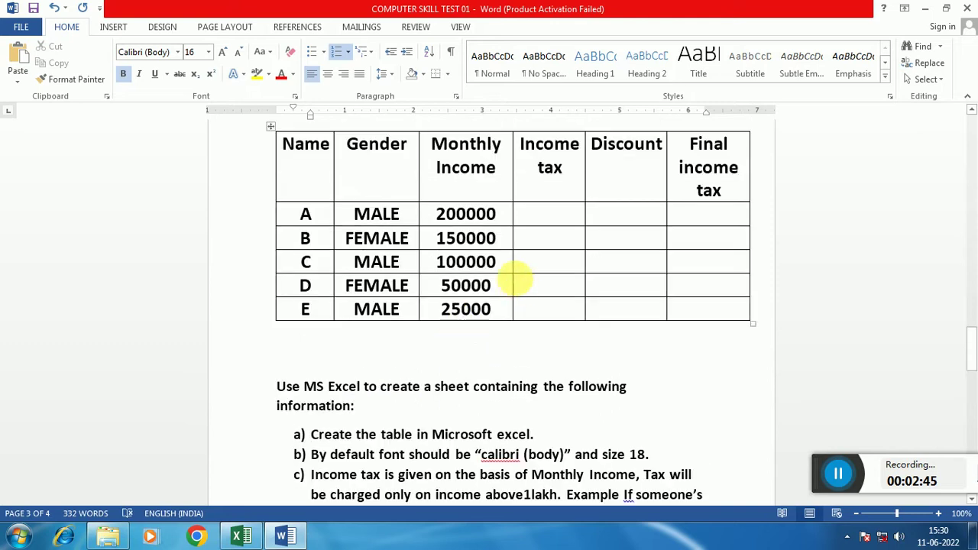
scroll(515, 279, "up", 2)
scroll(541, 290, "down", 4)
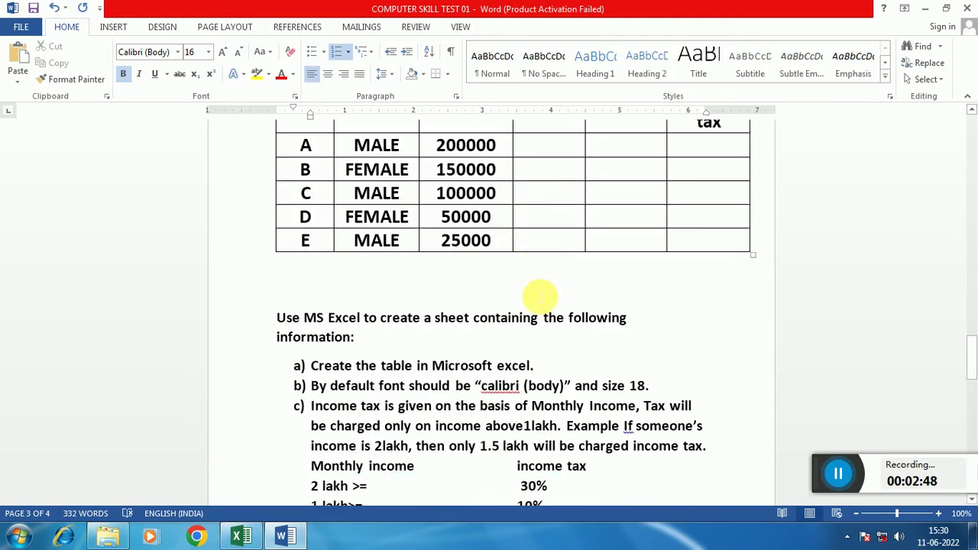
scroll(539, 296, "down", 1)
scroll(485, 317, "down", 1)
scroll(463, 328, "up", 4)
scroll(478, 296, "up", 1)
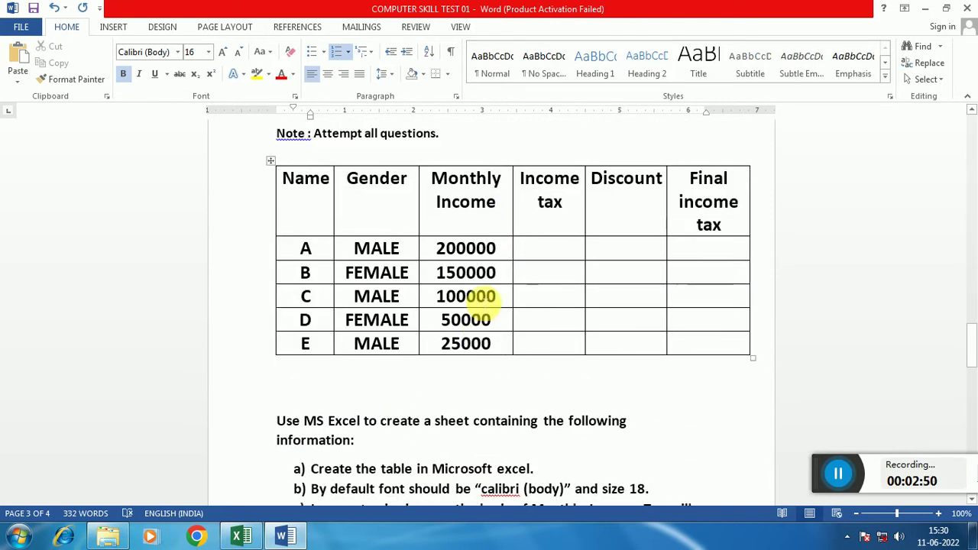
scroll(466, 229, "down", 2)
scroll(443, 255, "down", 3)
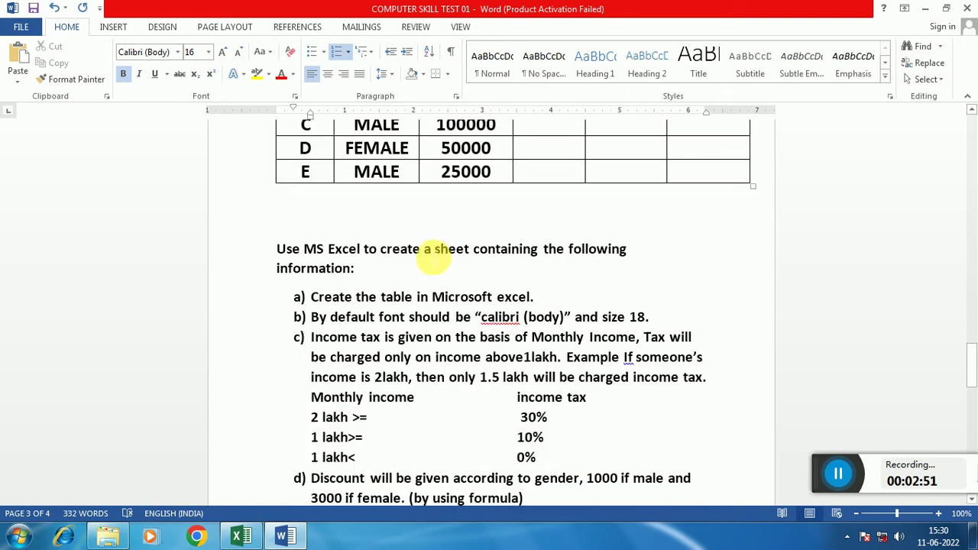
scroll(437, 255, "down", 3)
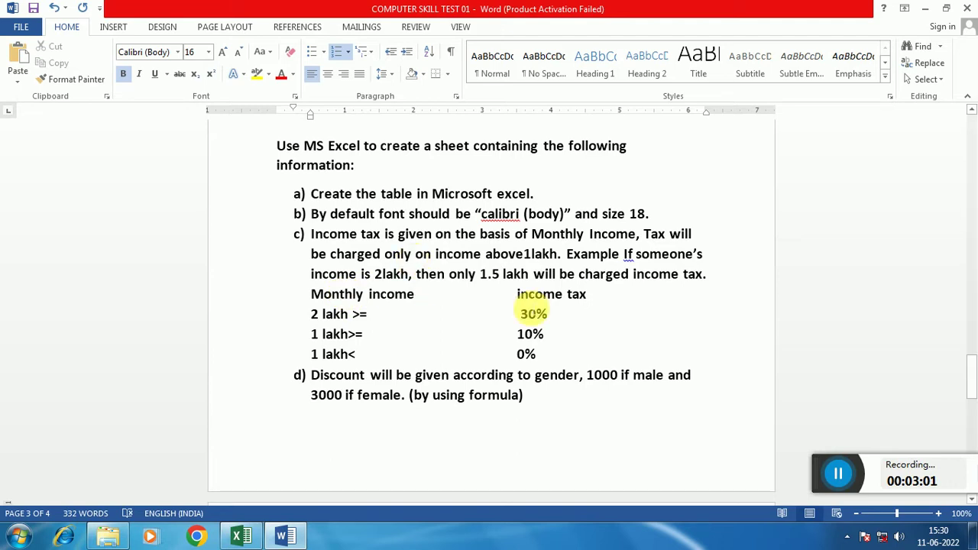
scroll(533, 313, "up", 6)
scroll(533, 313, "down", 3)
scroll(533, 314, "down", 1)
scroll(533, 314, "down", 2)
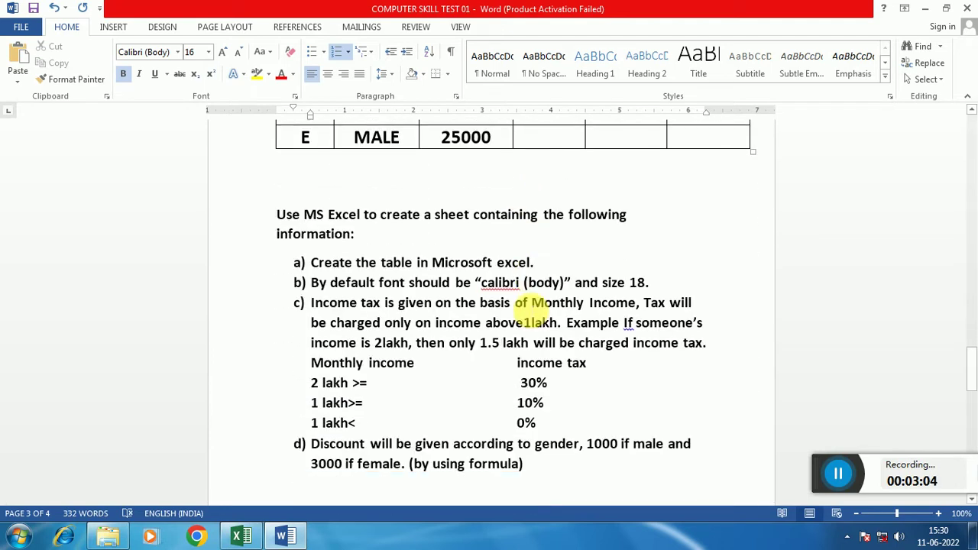
scroll(533, 312, "down", 1)
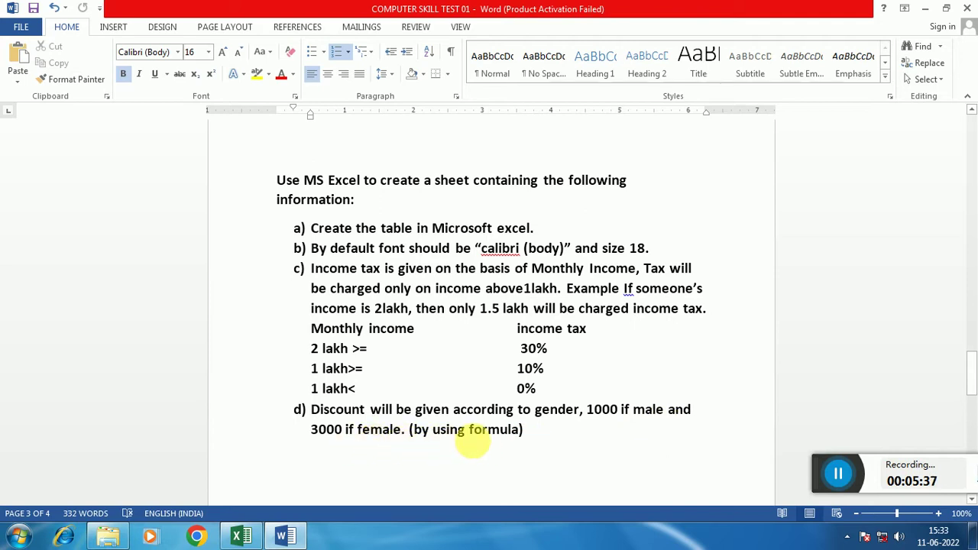
Move from item e) on page 4 back up to the five-person income table on page 3
scroll(516, 388, "down", 3)
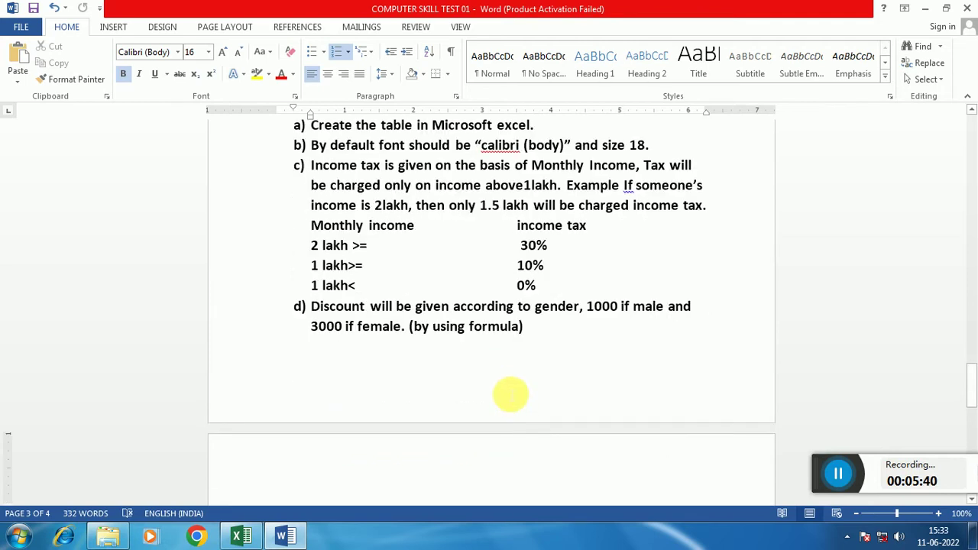
scroll(511, 395, "down", 3)
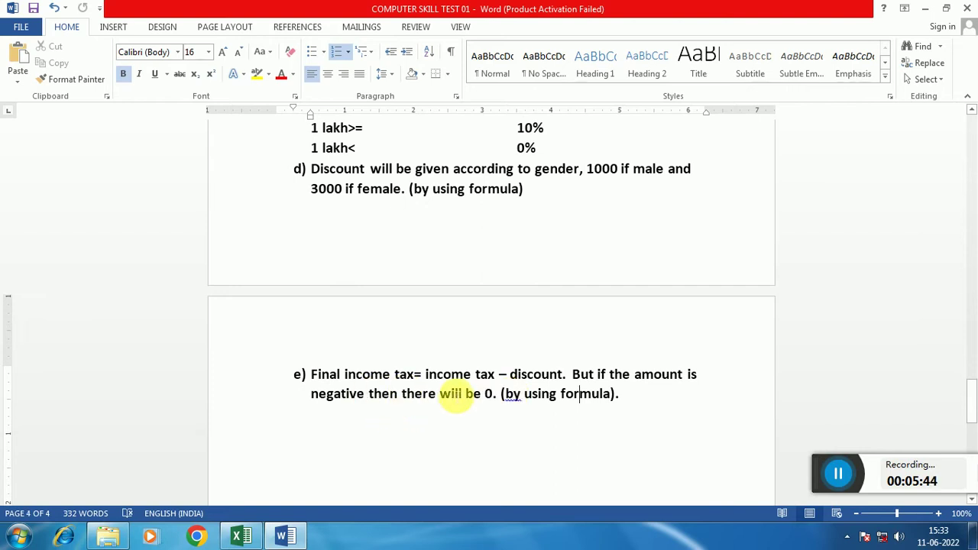
scroll(456, 397, "up", 10)
scroll(697, 382, "up", 4)
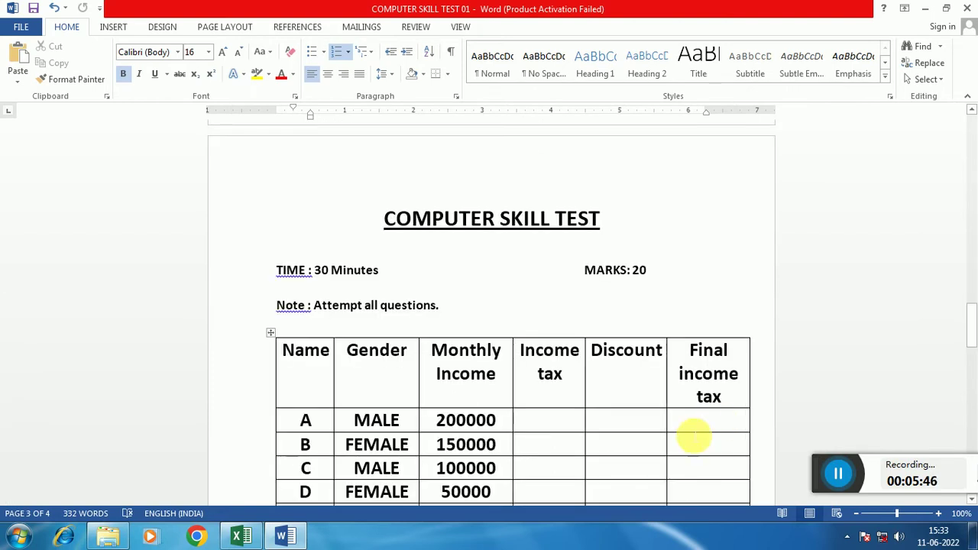
scroll(694, 437, "up", 1)
scroll(598, 421, "down", 2)
scroll(599, 421, "down", 4)
scroll(589, 417, "down", 4)
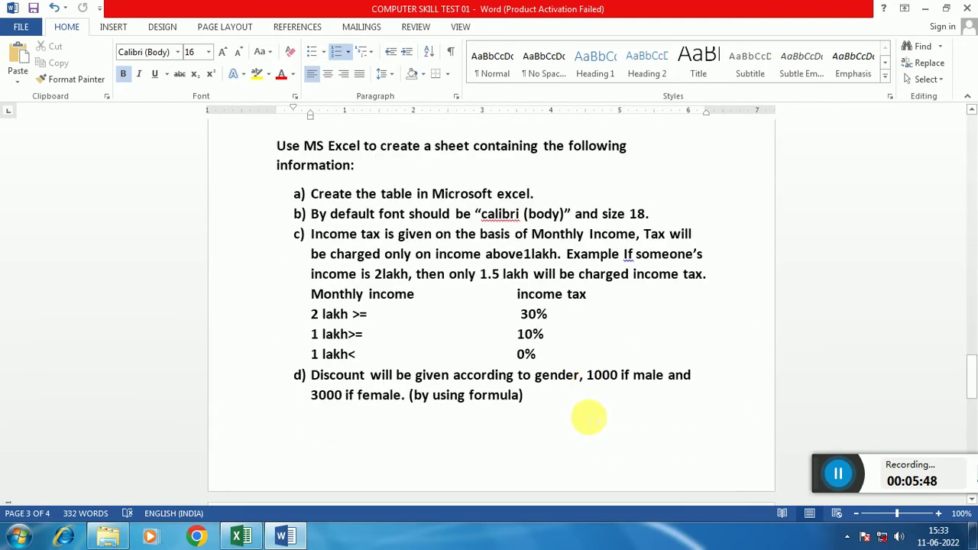
scroll(587, 418, "down", 4)
scroll(588, 418, "down", 3)
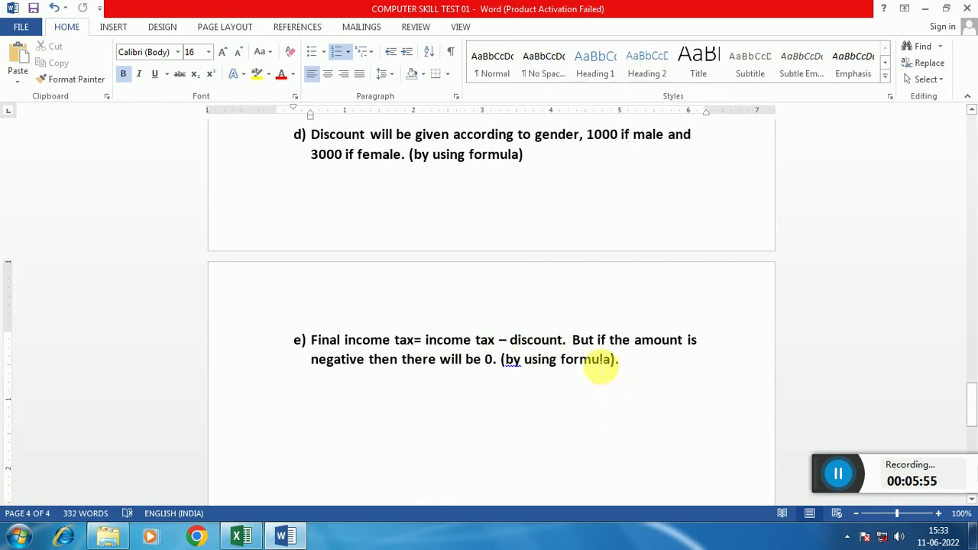
left_click(581, 359)
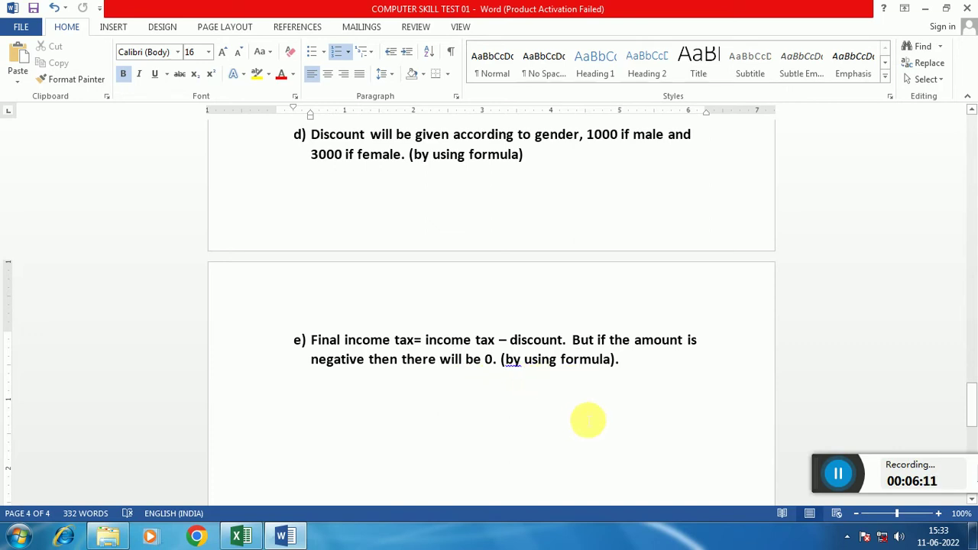
scroll(588, 420, "up", 10)
scroll(589, 415, "up", 2)
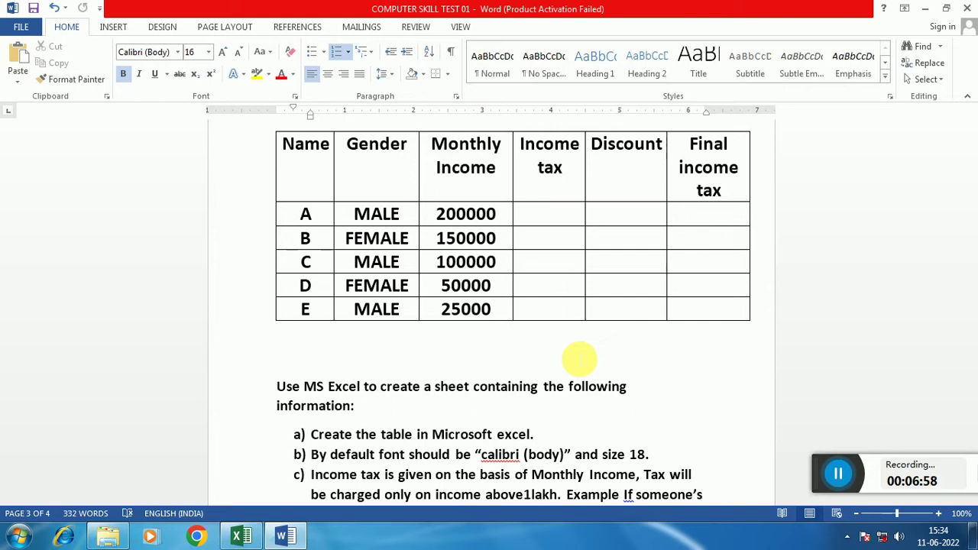
Select the whole income table for persons A to E in Word and copy it
scroll(516, 379, "up", 2)
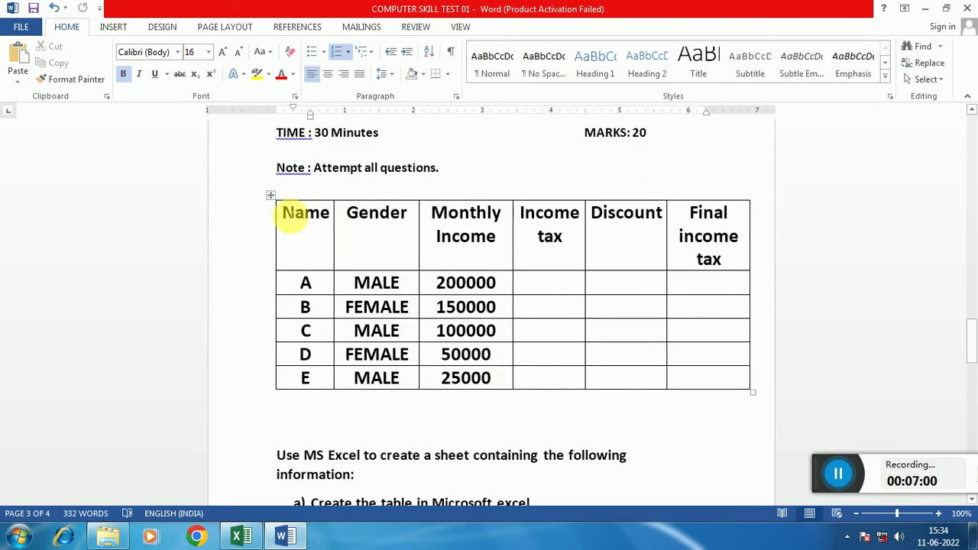
mouse_move(290, 220)
left_mouse_down()
mouse_move(733, 365)
mouse_move(721, 375)
left_mouse_up()
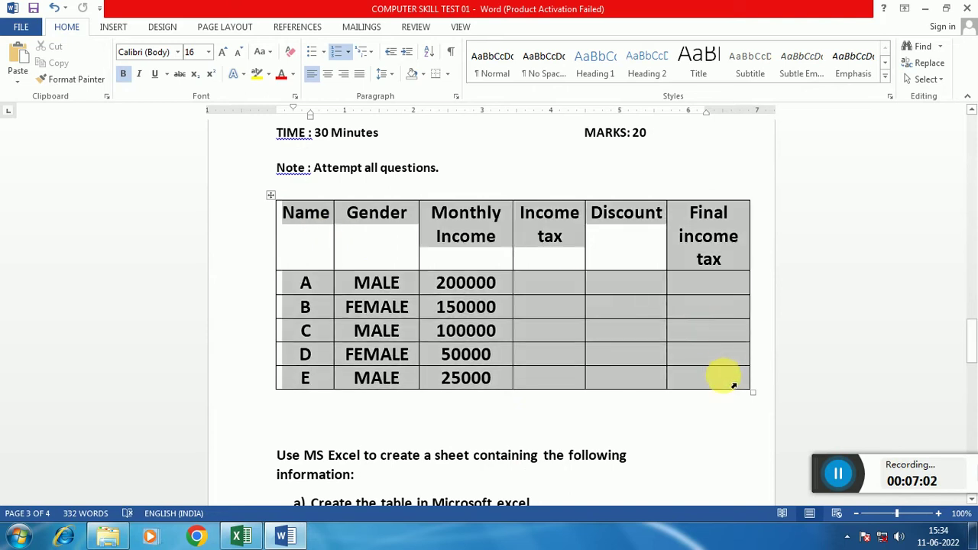
right_click(553, 244)
left_click(600, 272)
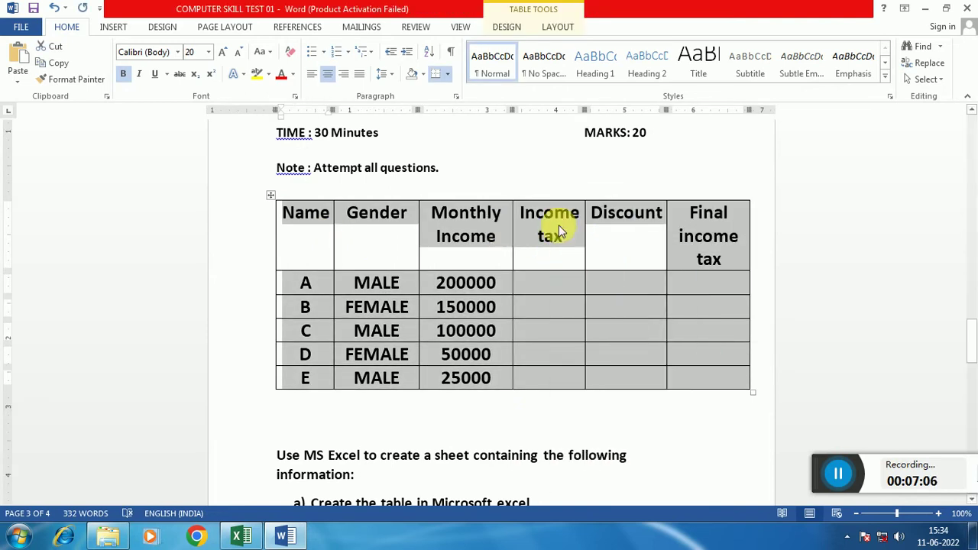
In the DATA ENTRY workbook, open the 'income tax' sheet and select cell B3
left_click(241, 535)
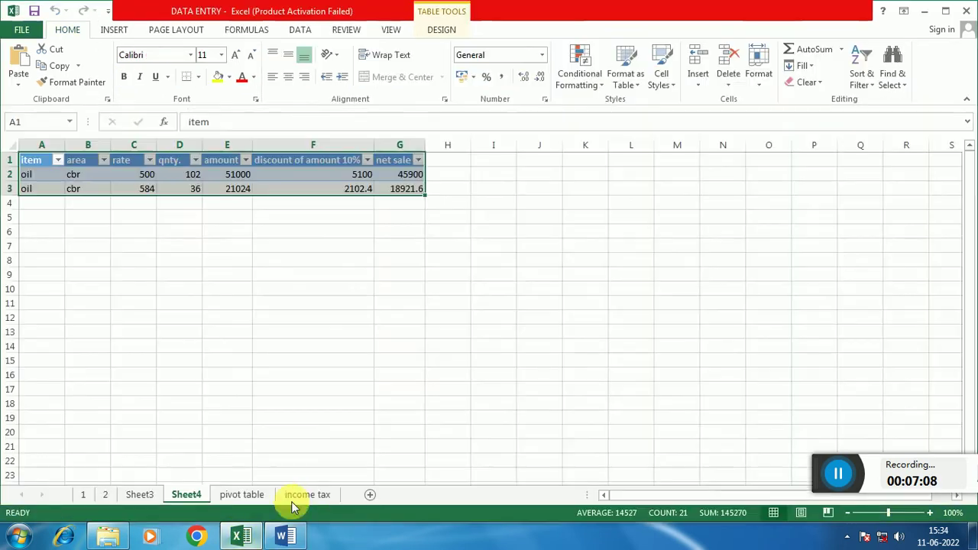
left_click(310, 495)
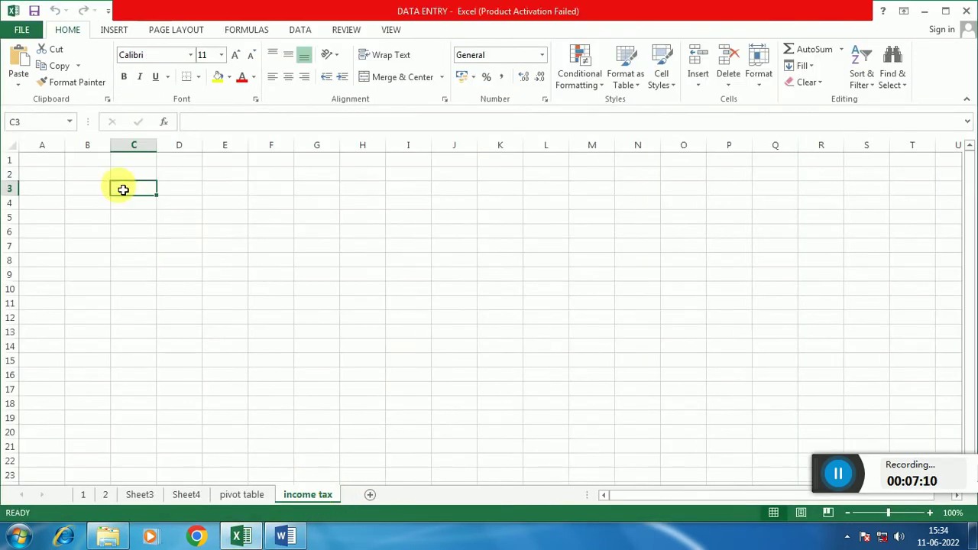
left_click(88, 192)
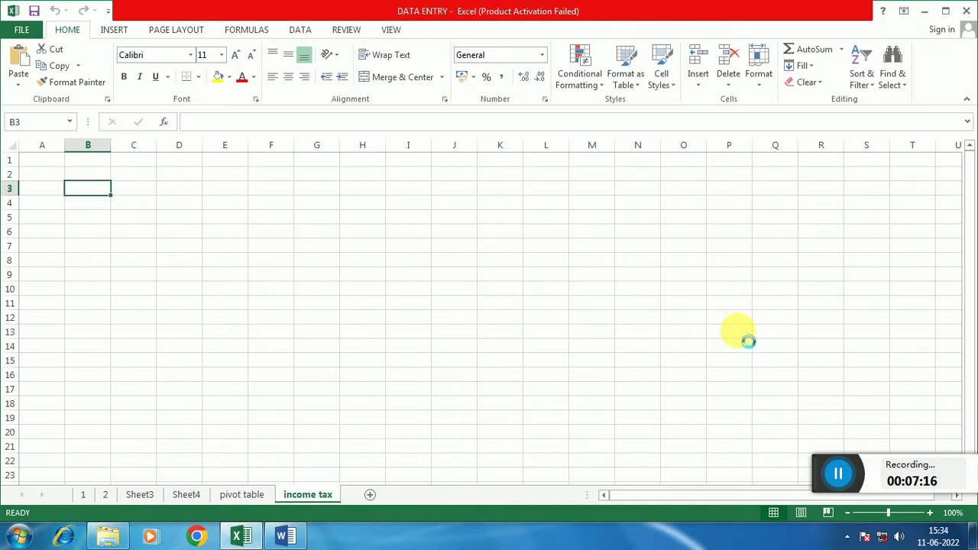
Paste the income table at B3 and widen columns B to F so every header fits
key("ctrl+v")
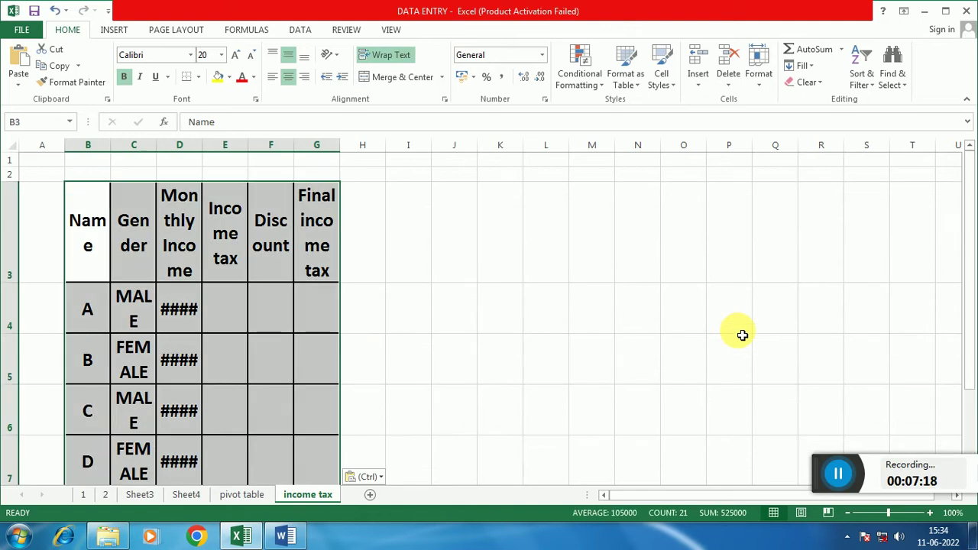
mouse_move(111, 149)
left_mouse_down()
mouse_move(232, 152)
mouse_move(303, 206)
left_mouse_up()
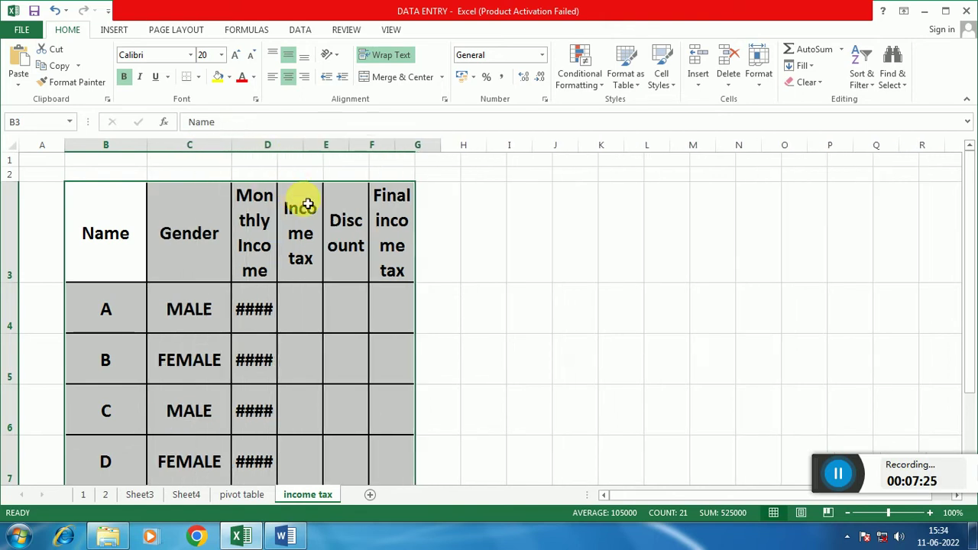
left_click_drag(349, 148, 563, 153)
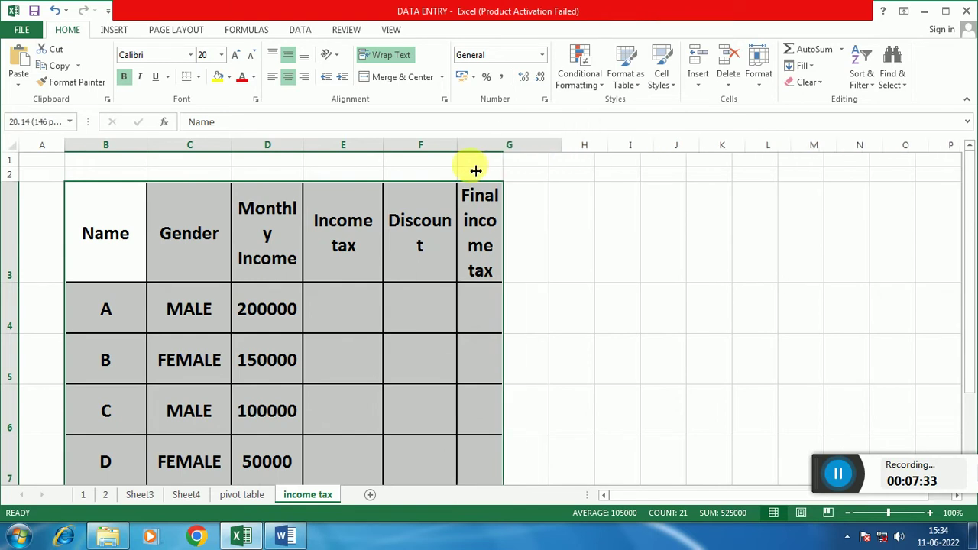
left_click_drag(465, 156, 489, 153)
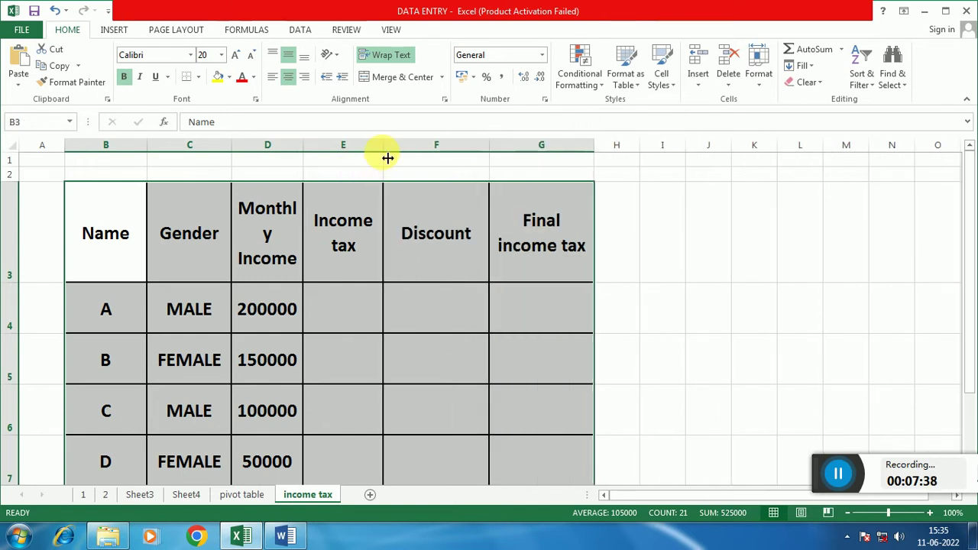
left_click_drag(388, 157, 418, 155)
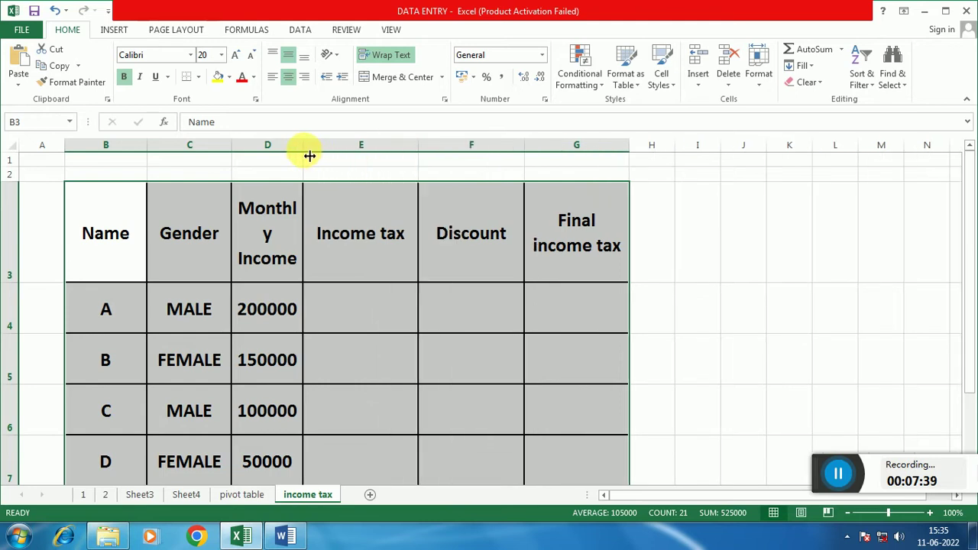
left_click_drag(303, 155, 326, 155)
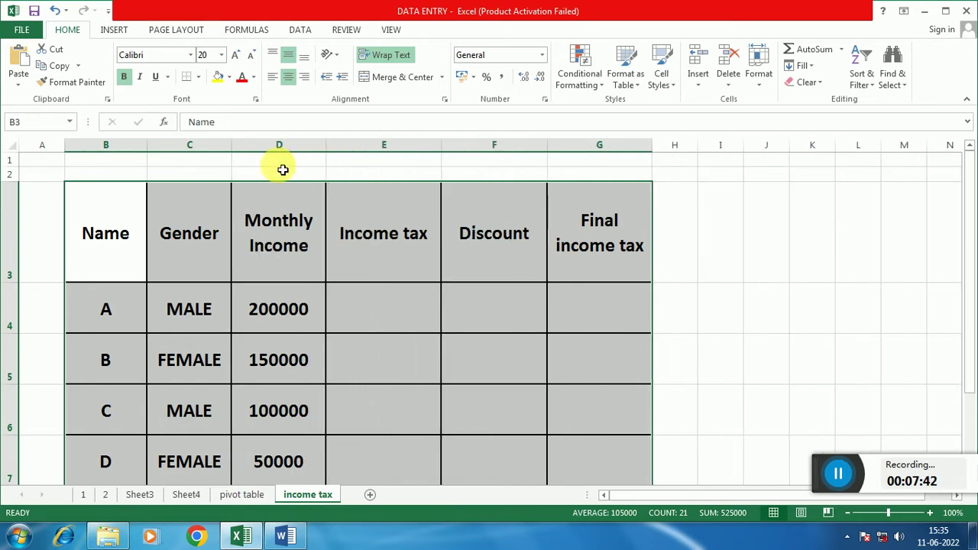
left_click_drag(255, 151, 258, 151)
left_click(577, 304)
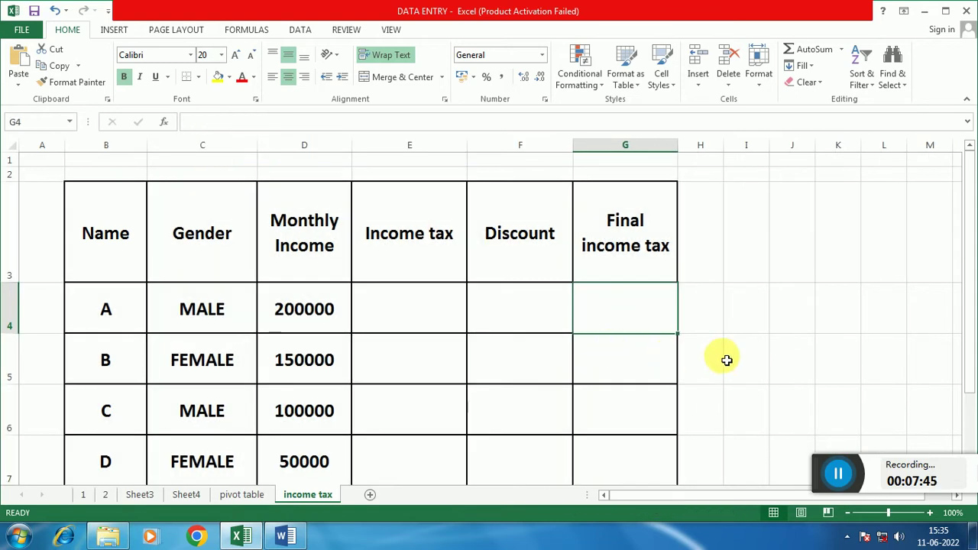
Scroll over the pasted five-person table on the income tax sheet
scroll(727, 360, "down", 3)
scroll(727, 360, "up", 1)
scroll(727, 360, "up", 1)
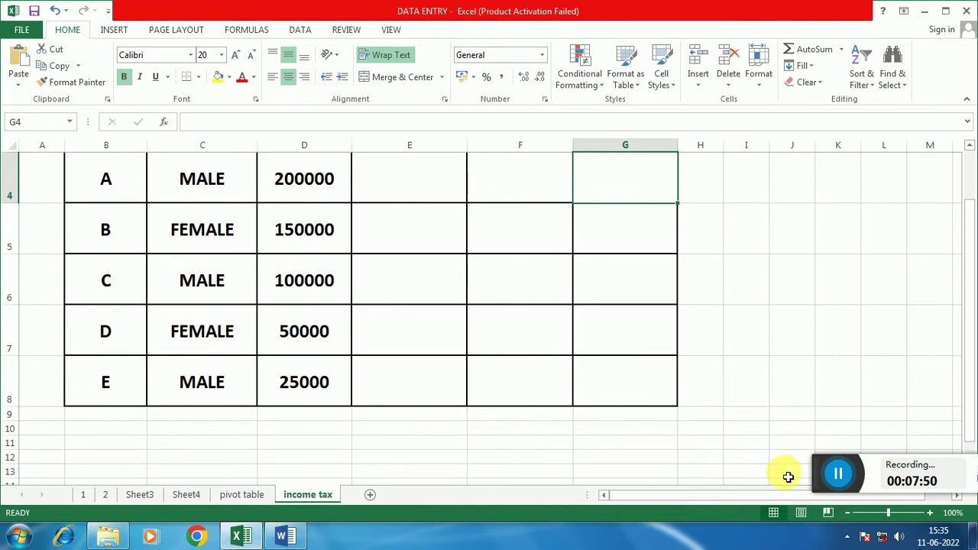
scroll(537, 438, "up", 1)
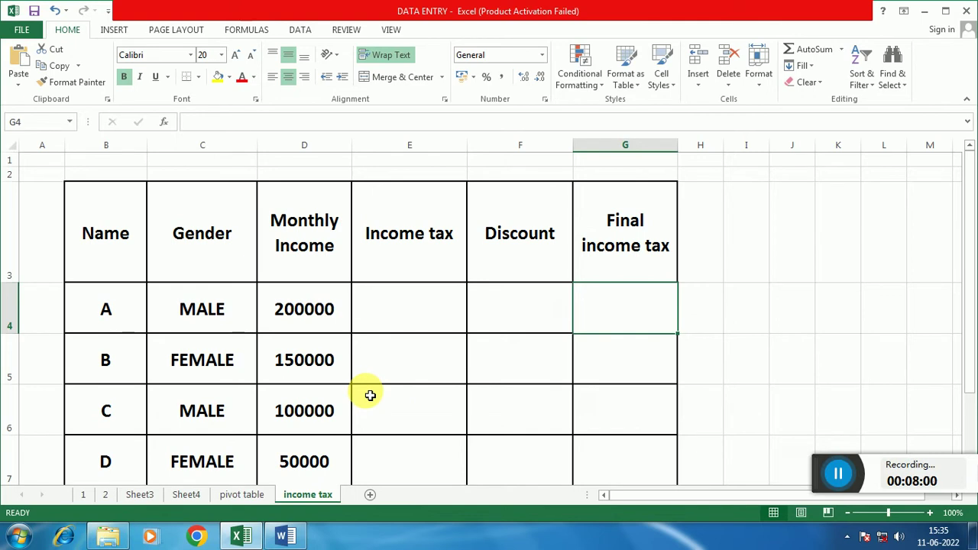
In the Word document, scroll down to read the instructions list and tax rates below the table
left_click(286, 535)
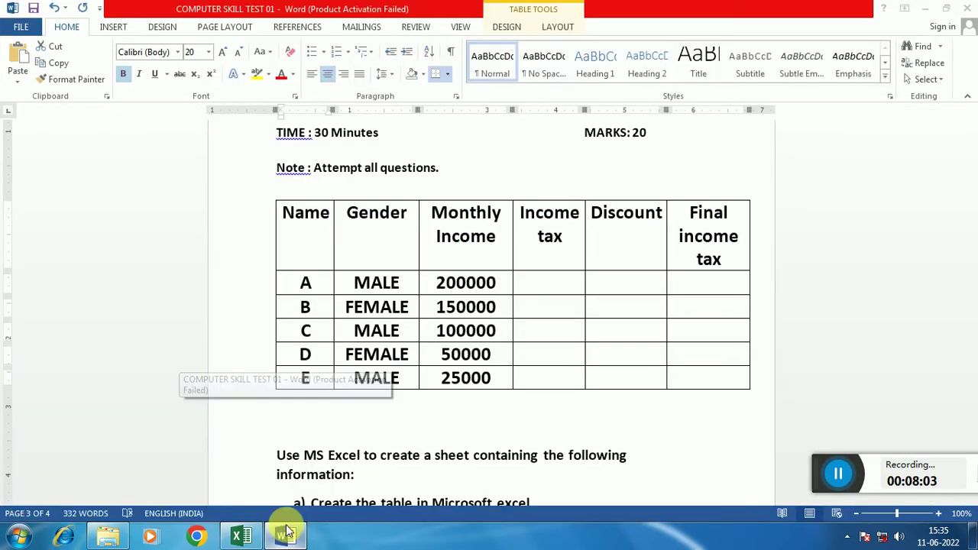
scroll(405, 426, "down", 1)
scroll(416, 436, "down", 2)
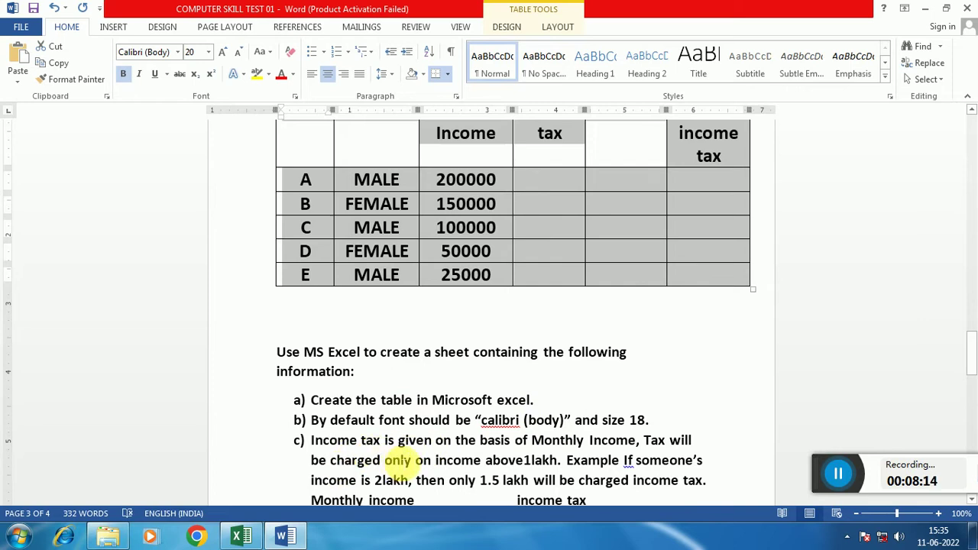
scroll(400, 458, "down", 1)
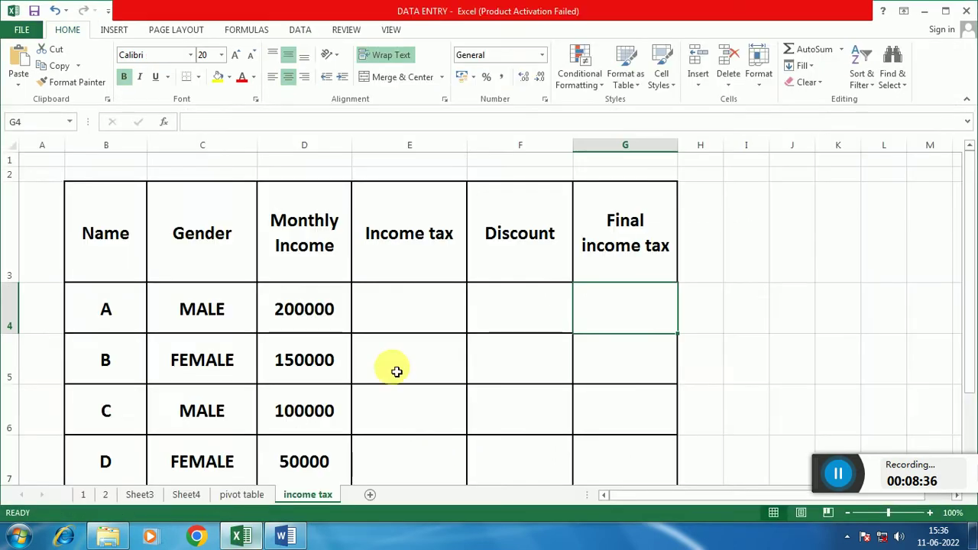
Start E4's income tax formula as =if(D4>=200000,(D4-50000)*30%, in Excel
left_click(240, 537)
left_click(407, 324)
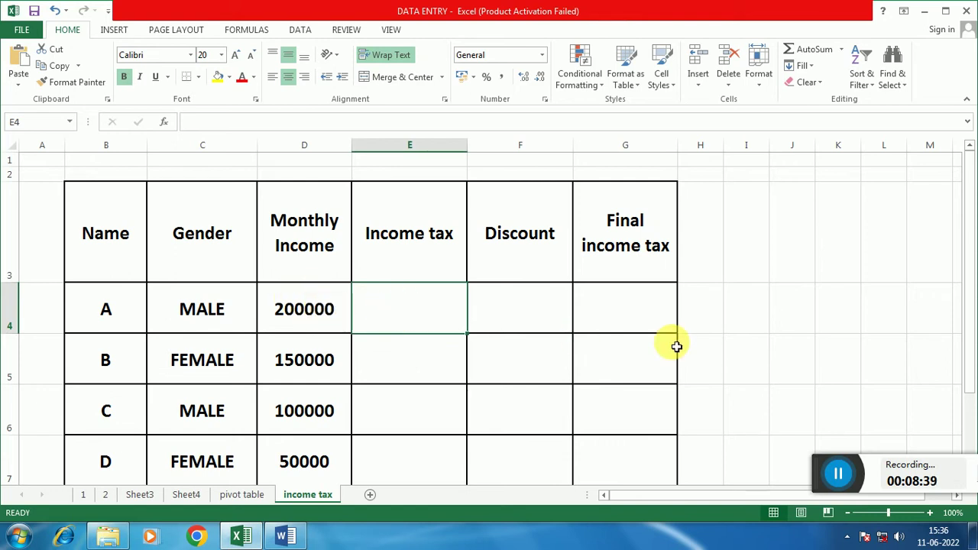
type("=")
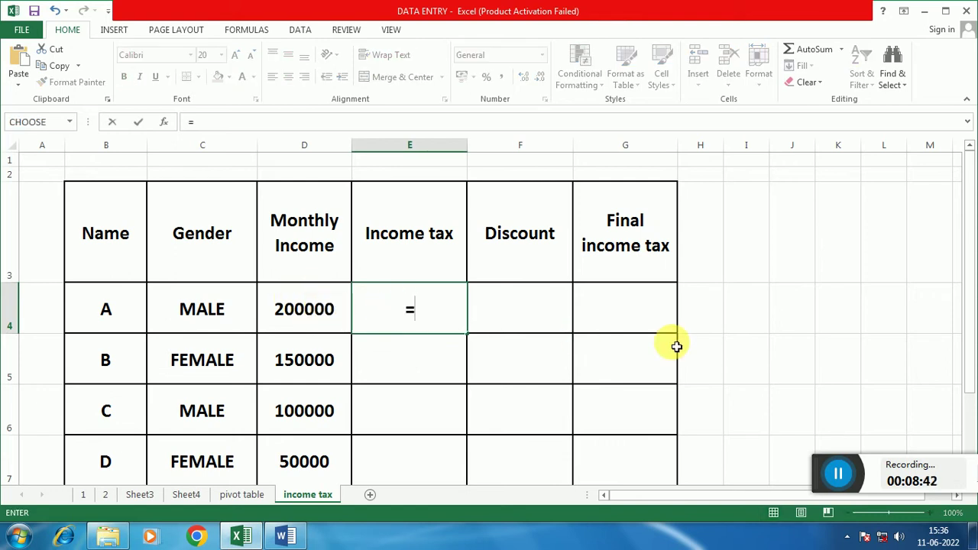
type("if(")
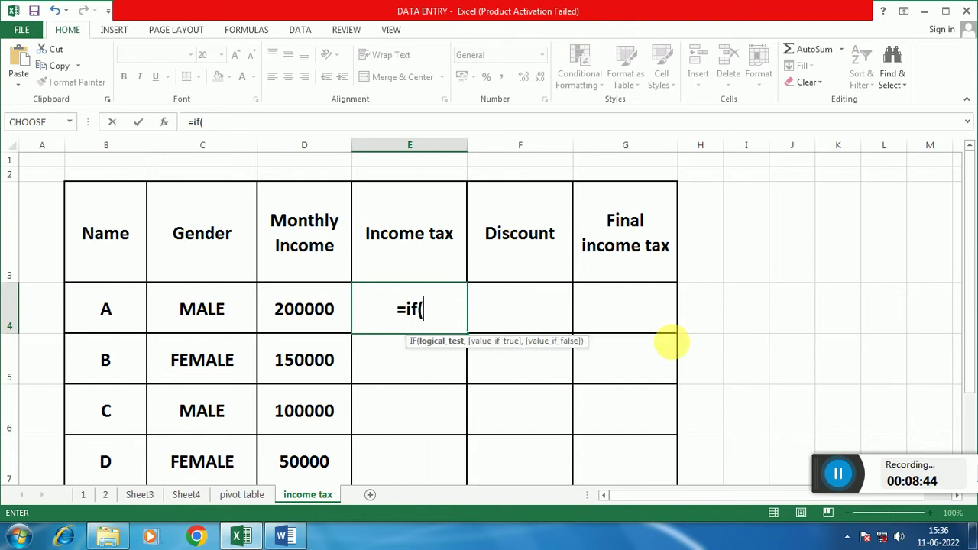
left_click(310, 316)
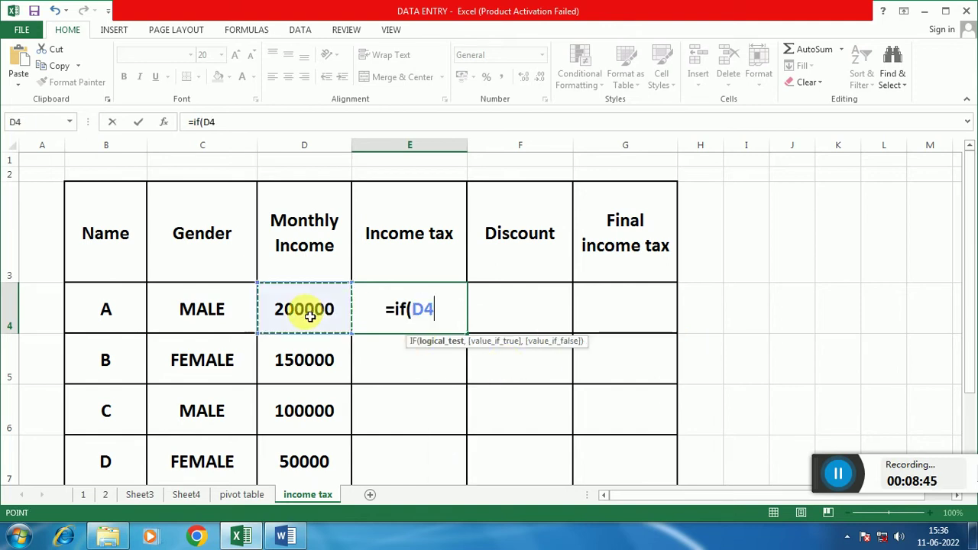
type(">")
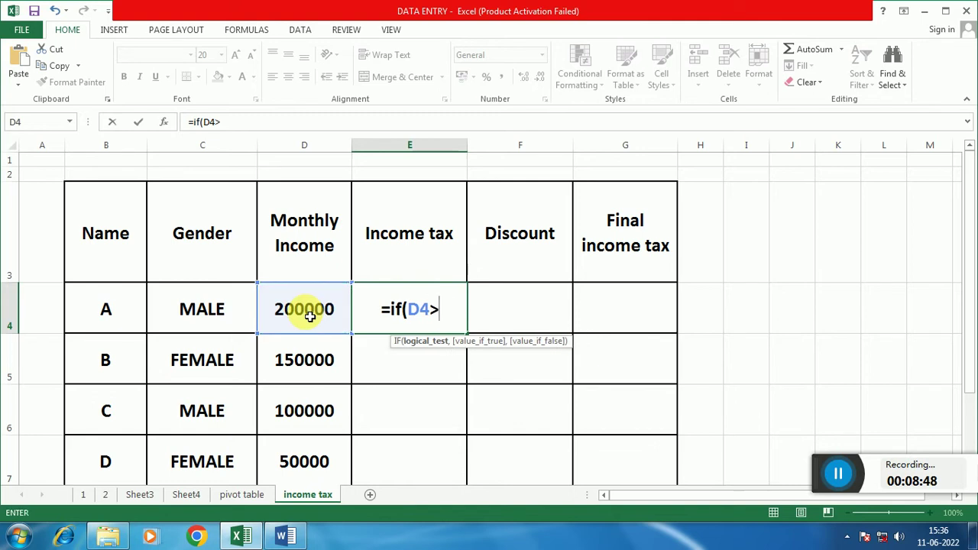
type("=")
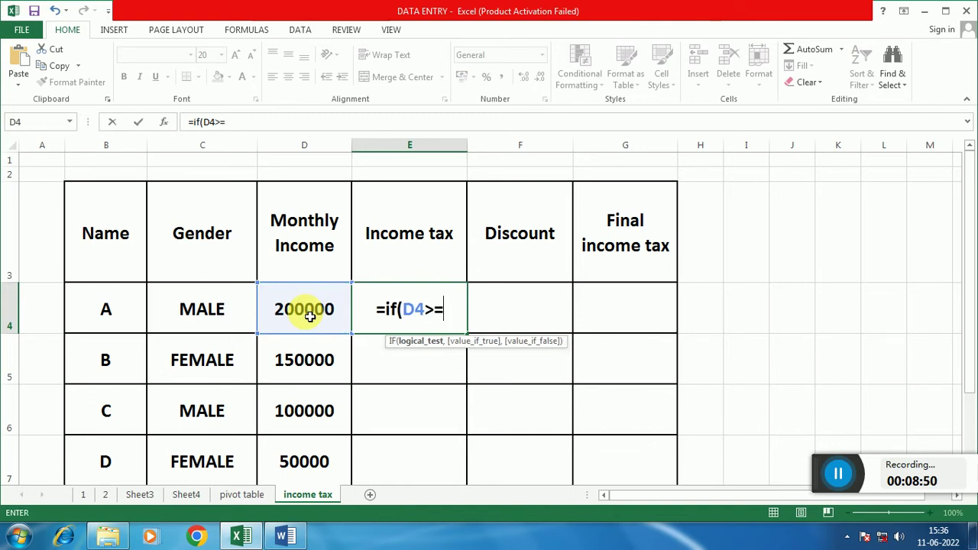
type("20000")
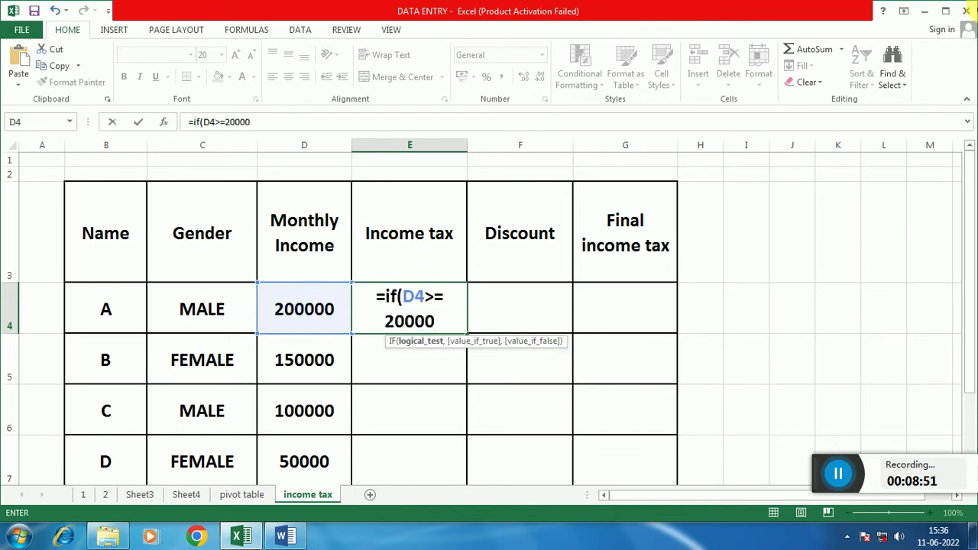
type("0")
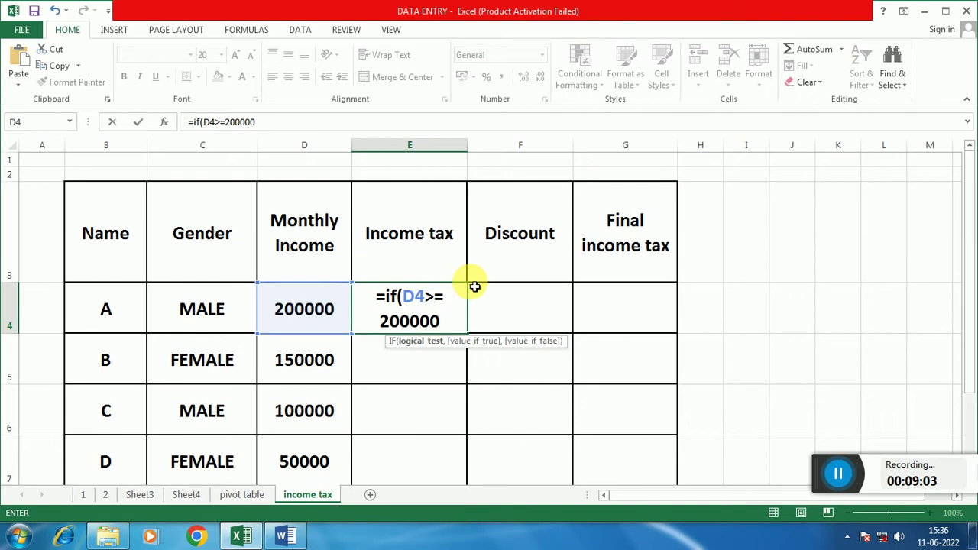
type(",")
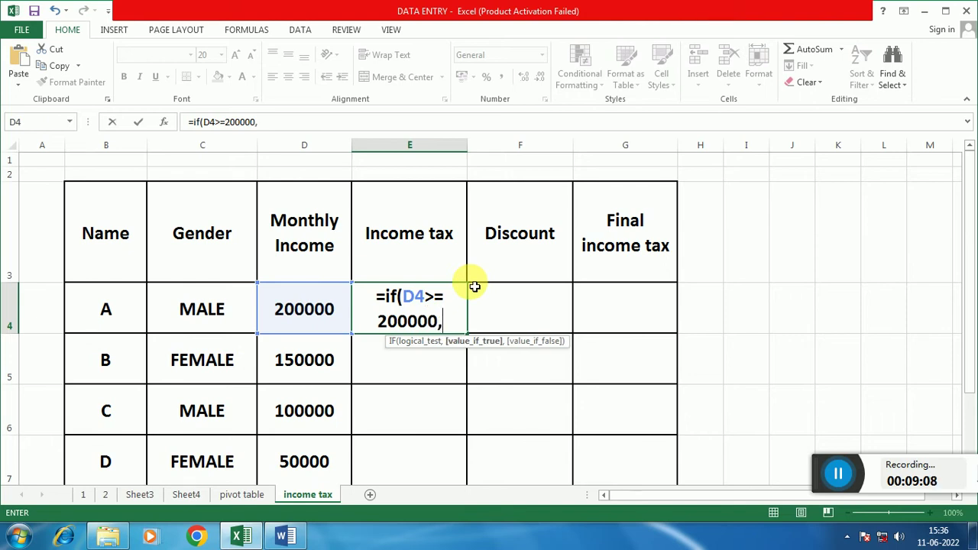
type("(")
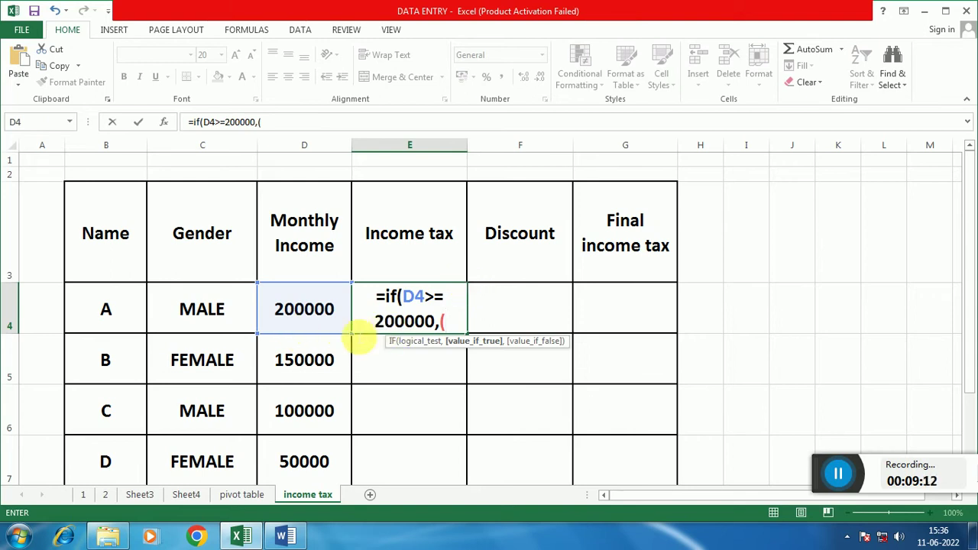
left_click(309, 321)
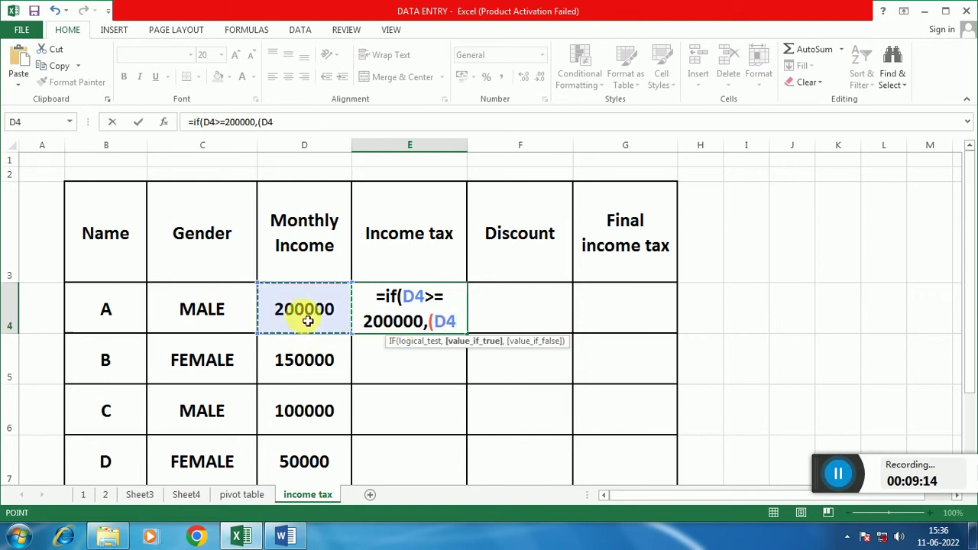
type("-5")
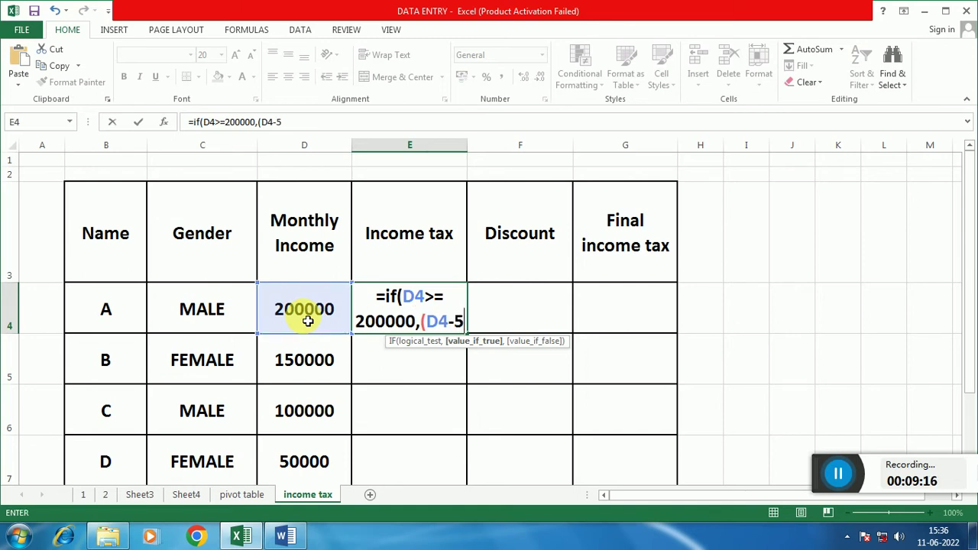
type("0000")
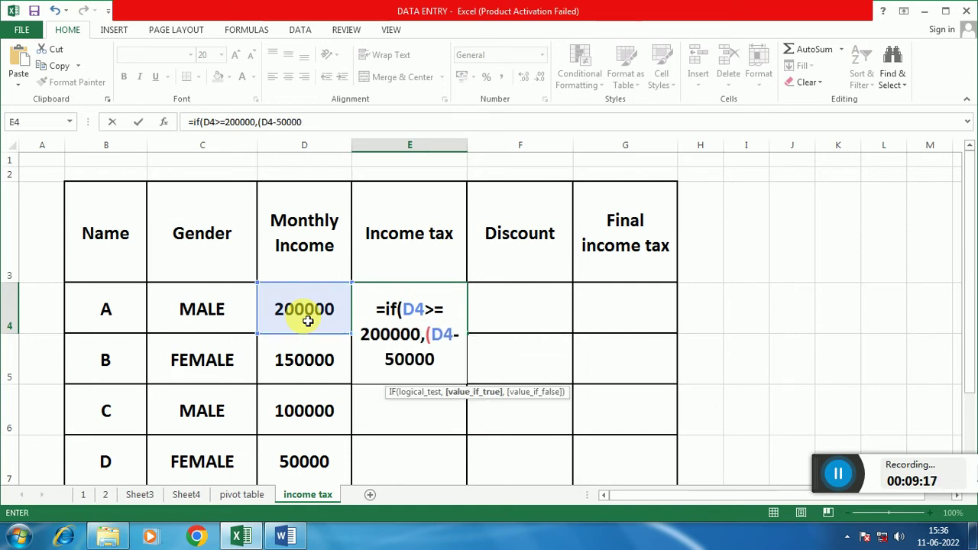
type(")")
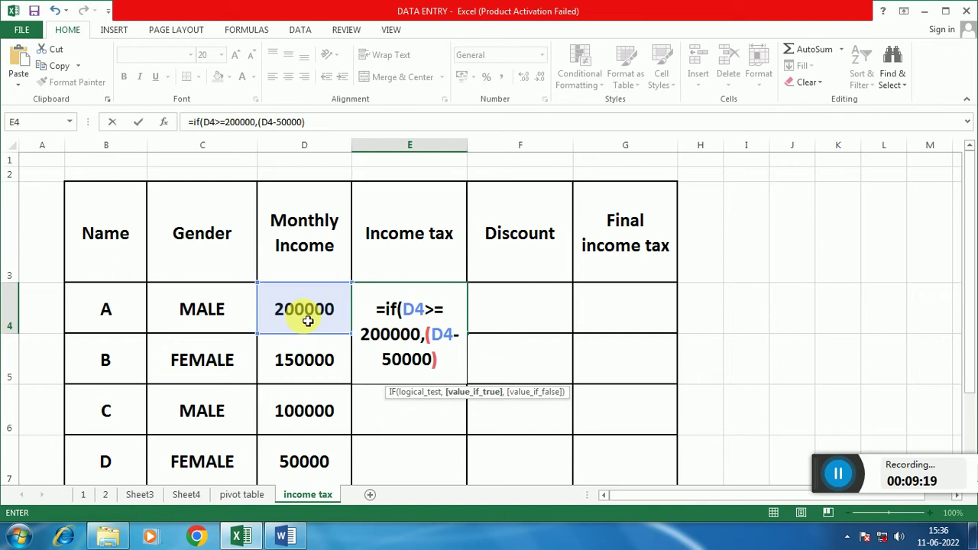
type("*3")
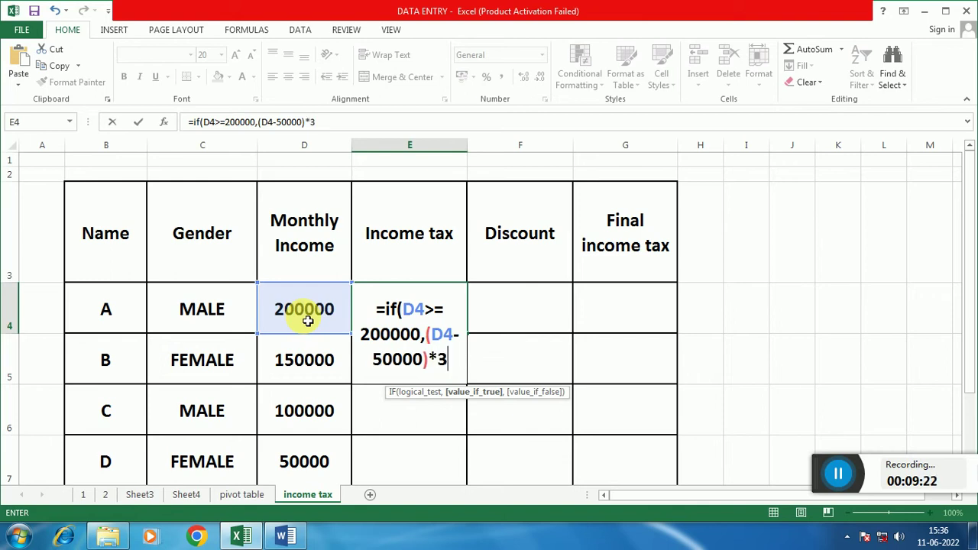
type("0")
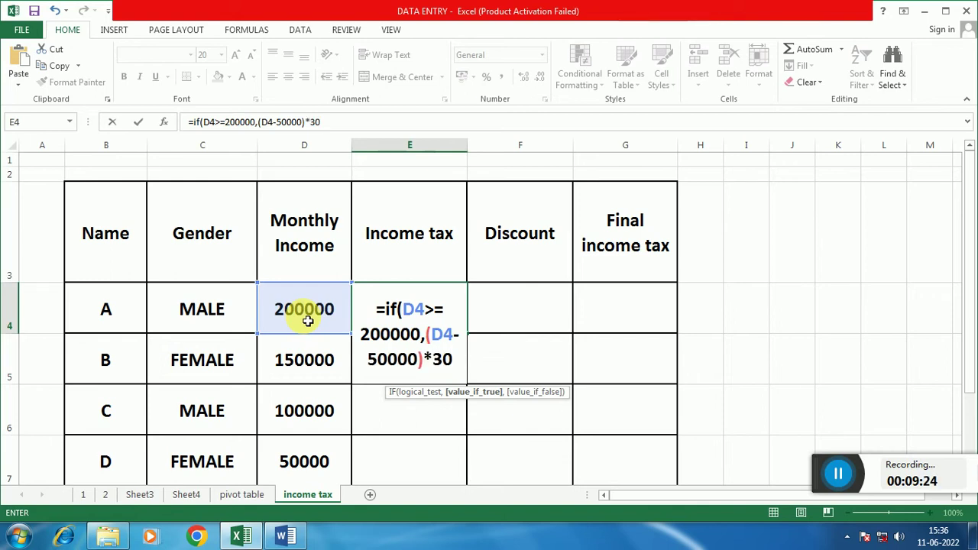
type("%")
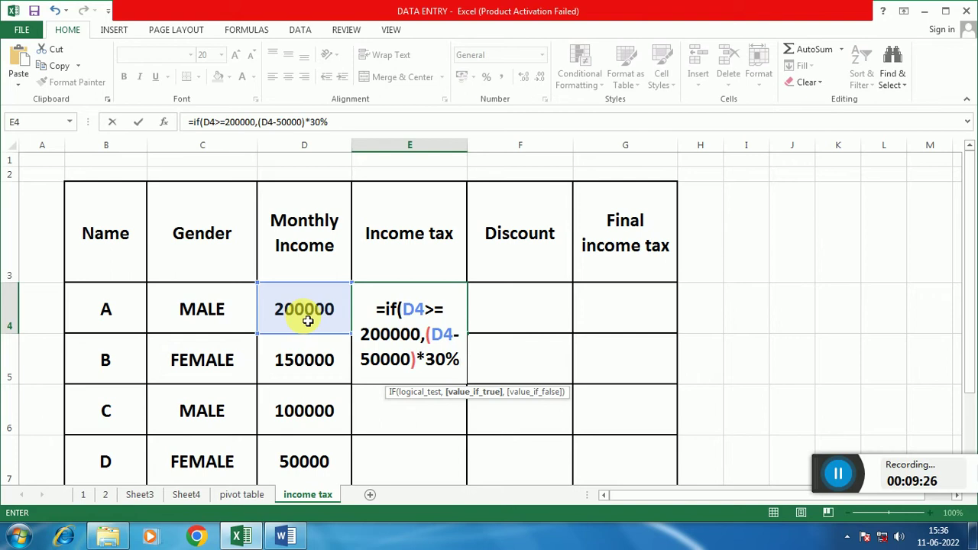
type(",")
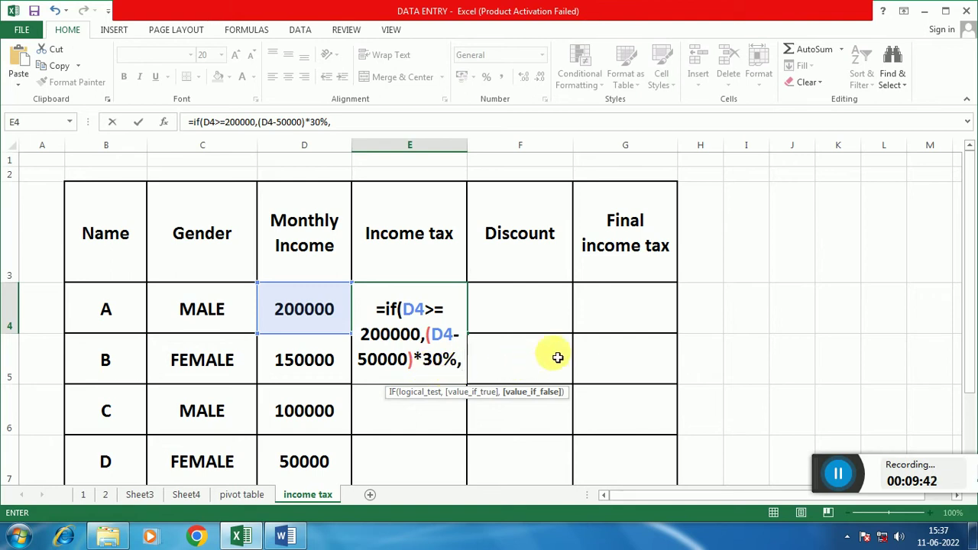
Complete E4 with the nested branch if(D4>=100000,(D4-50000)*10%,0))
type("i")
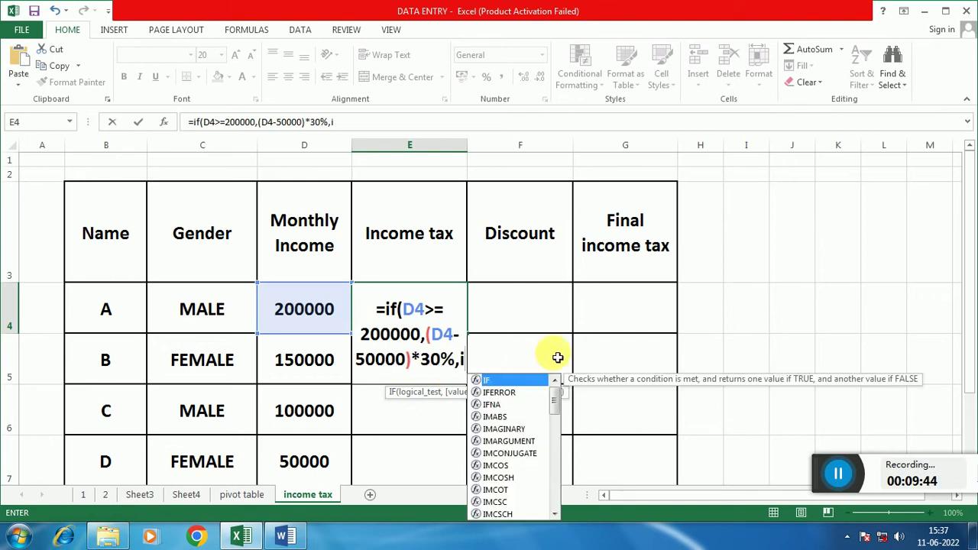
type("f(")
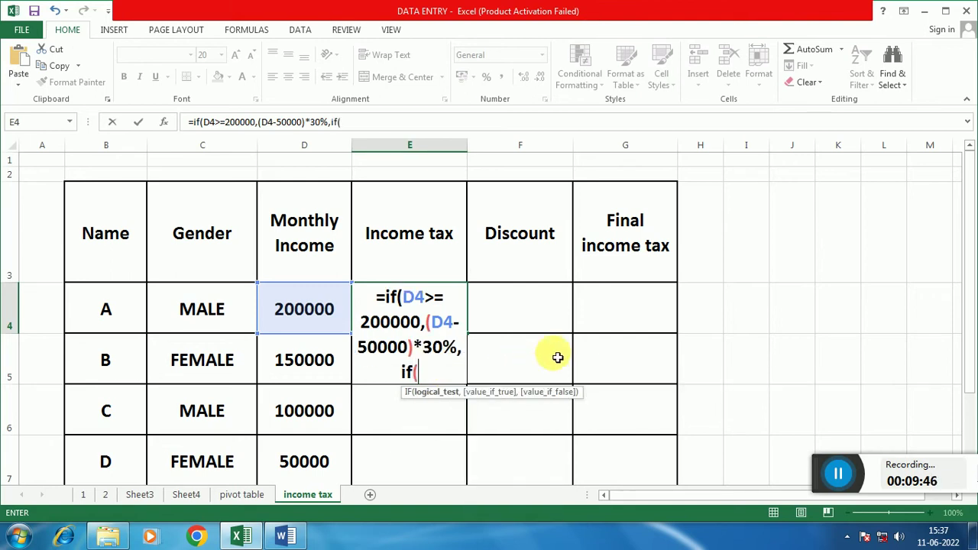
left_click(309, 324)
type(">")
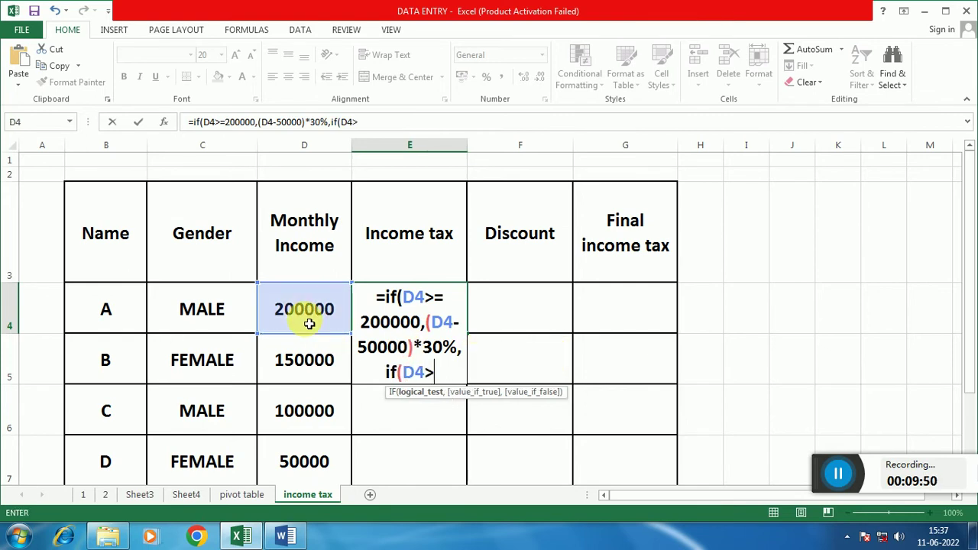
type("=1000")
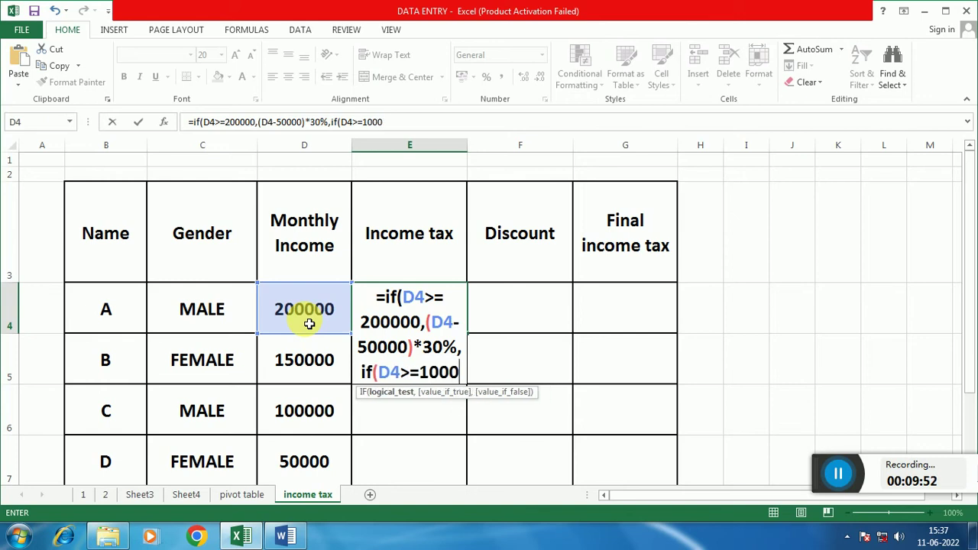
type("00")
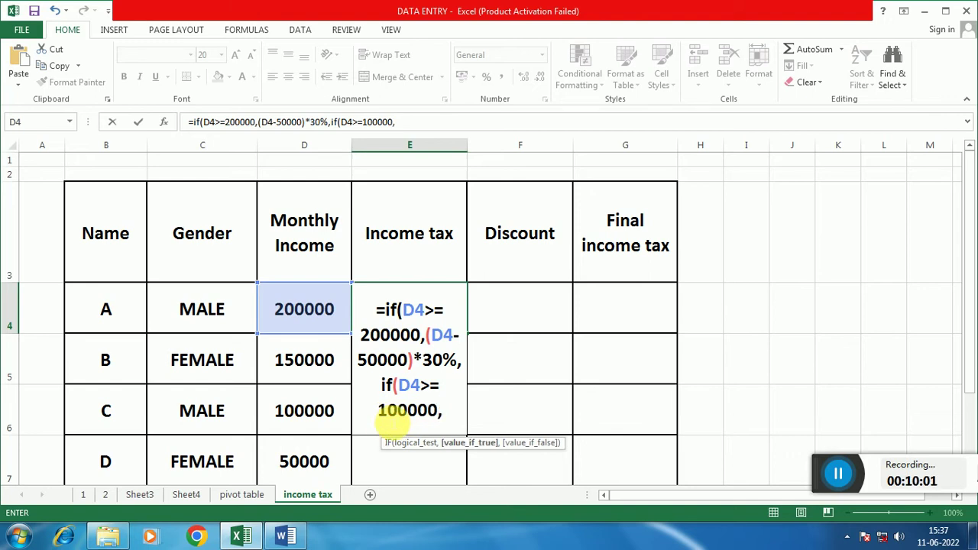
type("(")
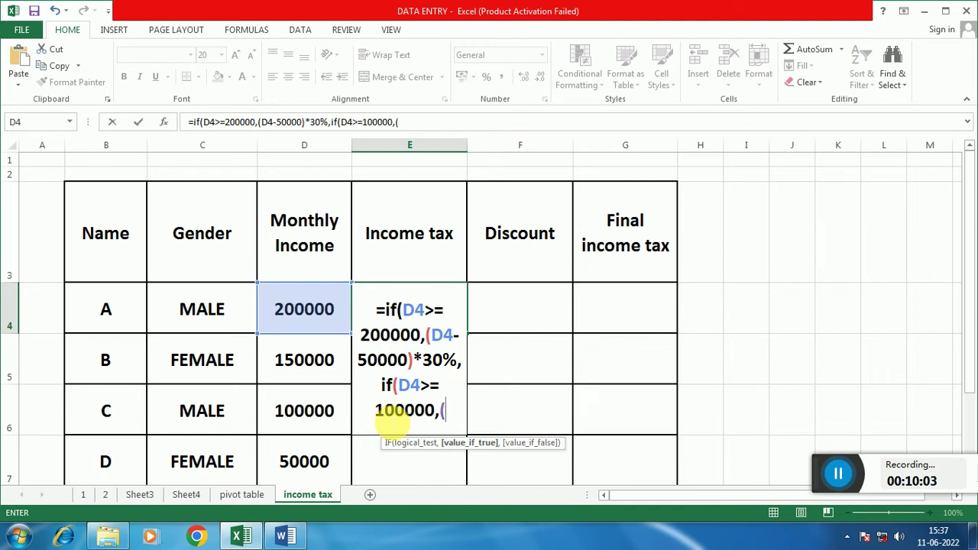
left_click(308, 320)
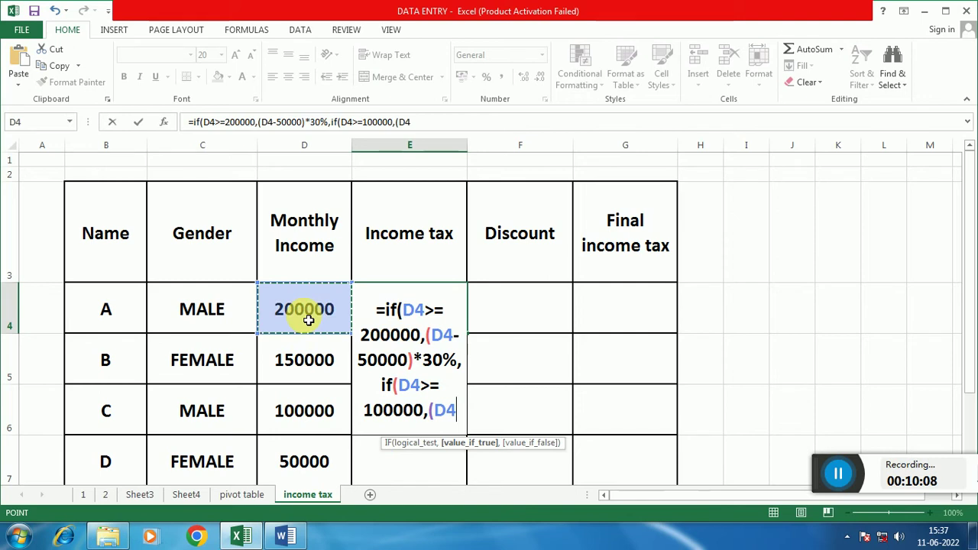
type("-500")
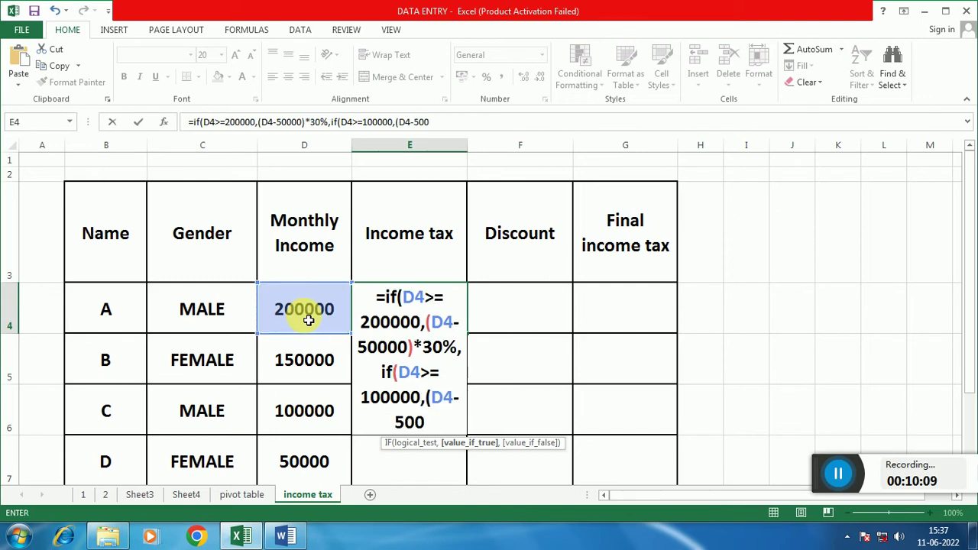
type("00")
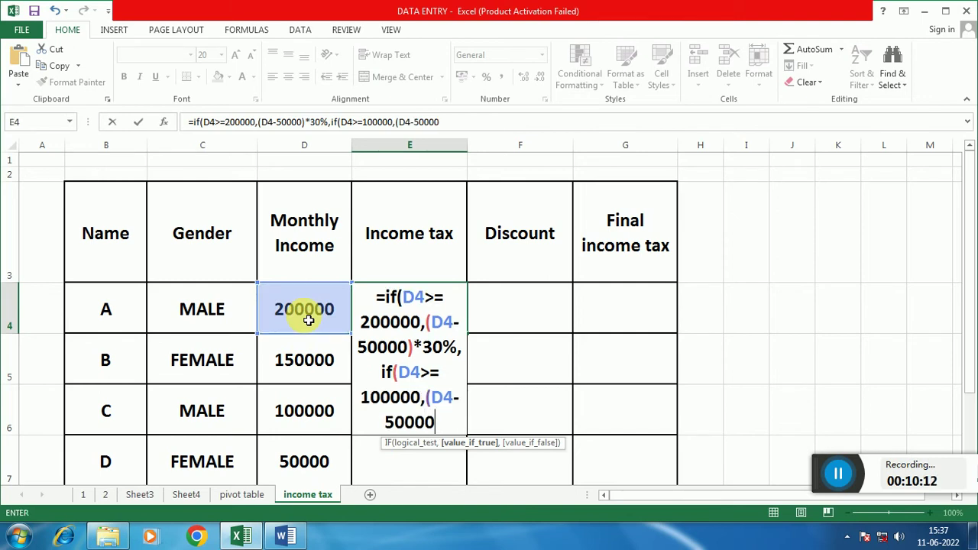
type(")")
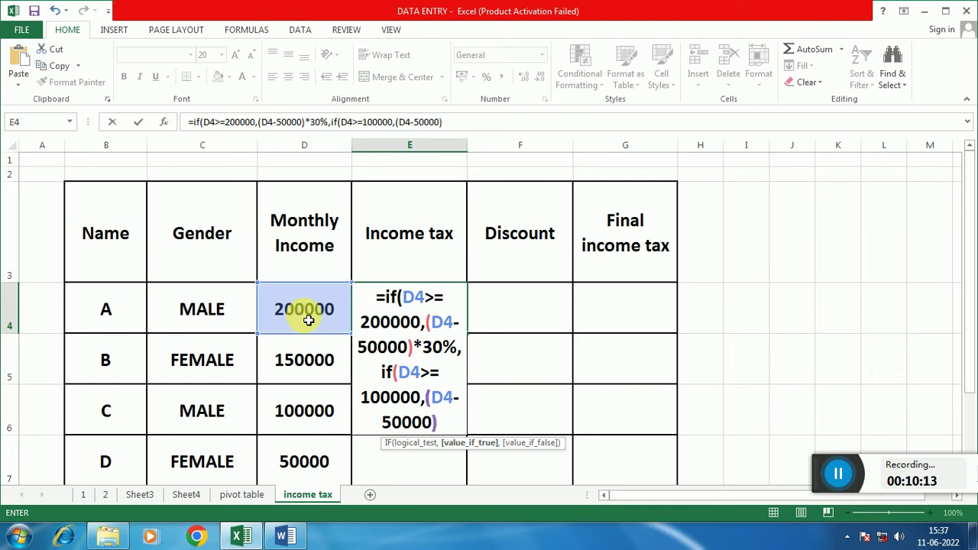
type("*10")
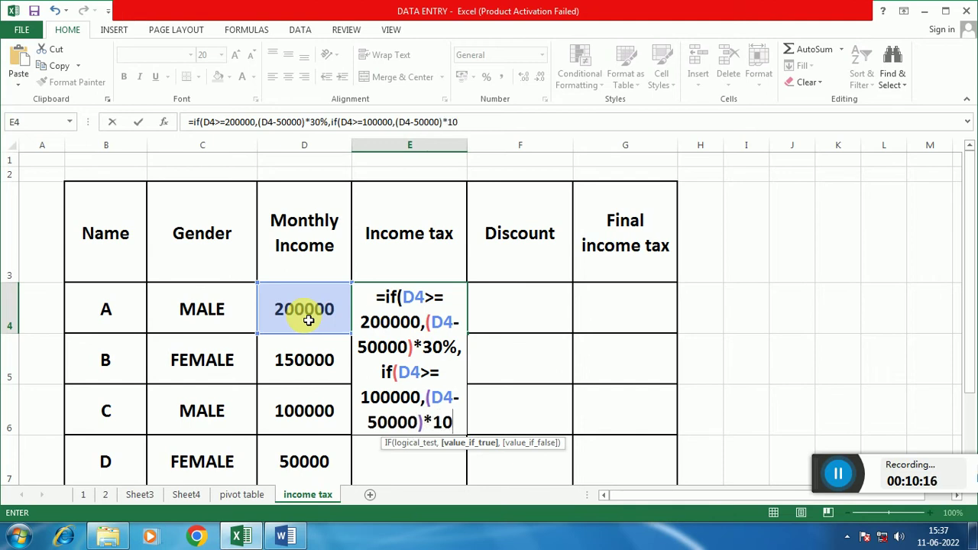
type("%")
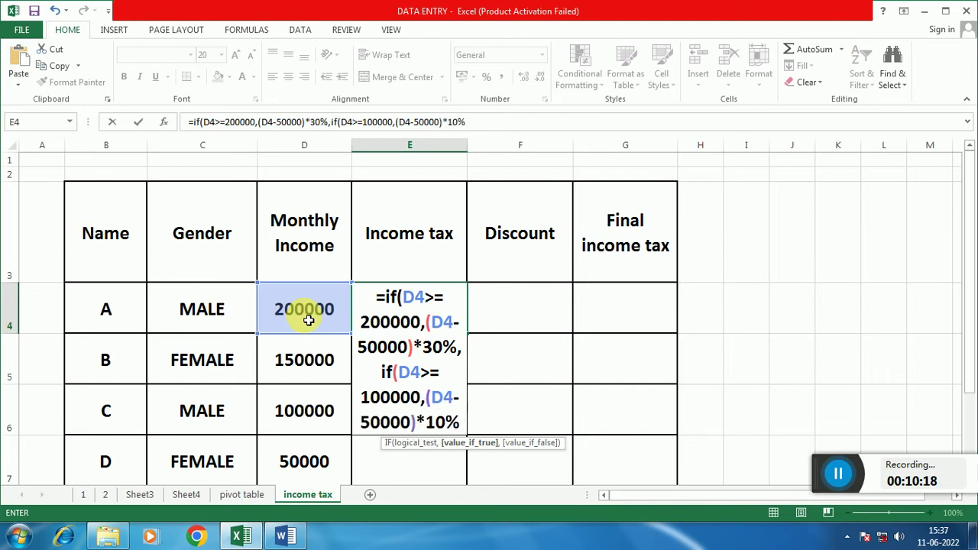
type(",")
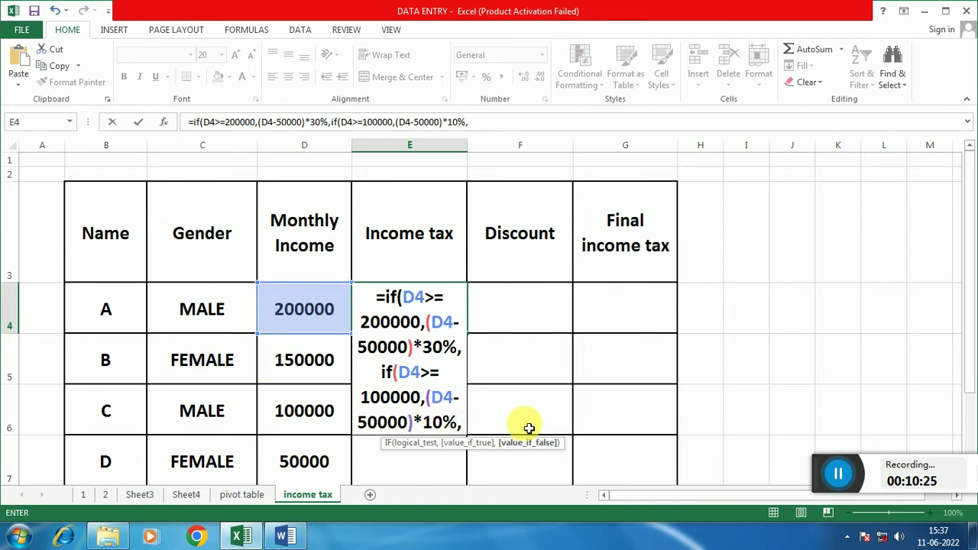
type("0")
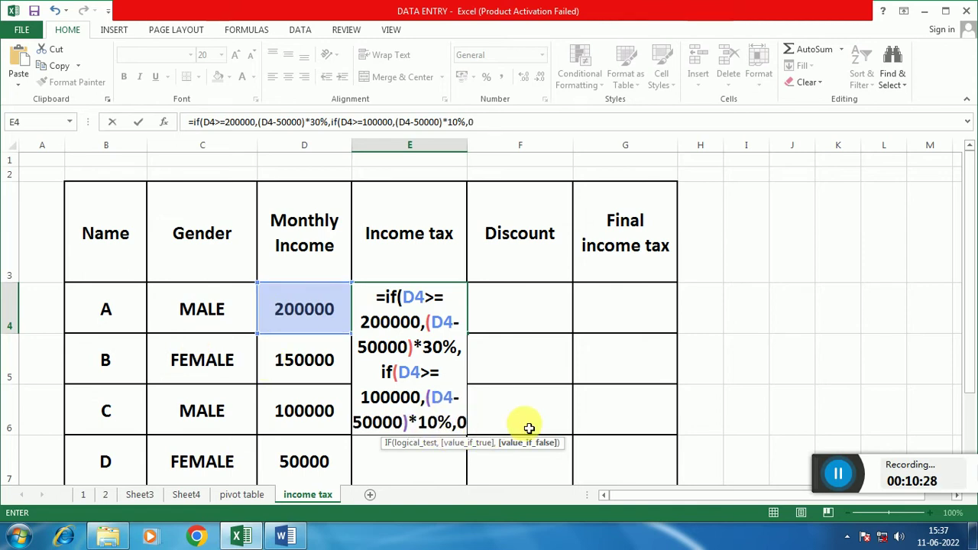
type(")")
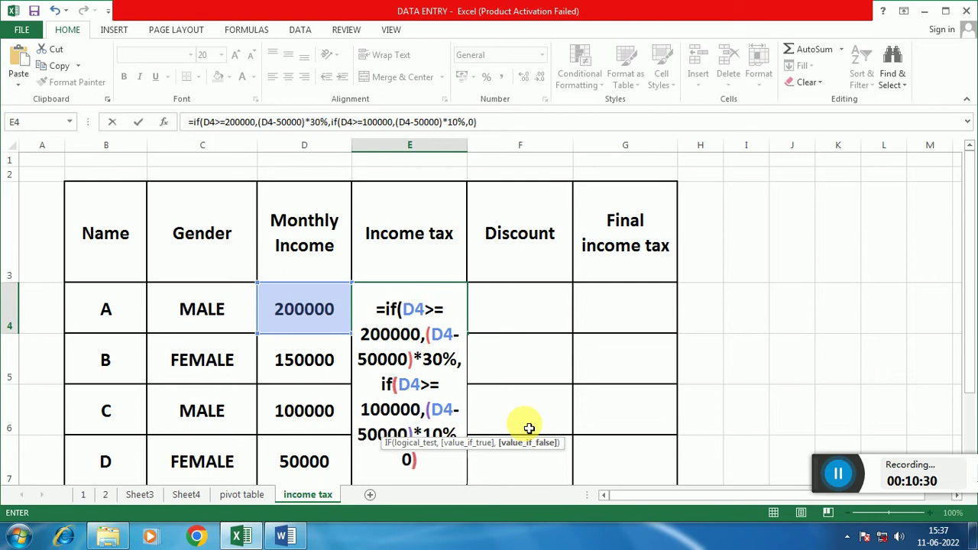
type(")")
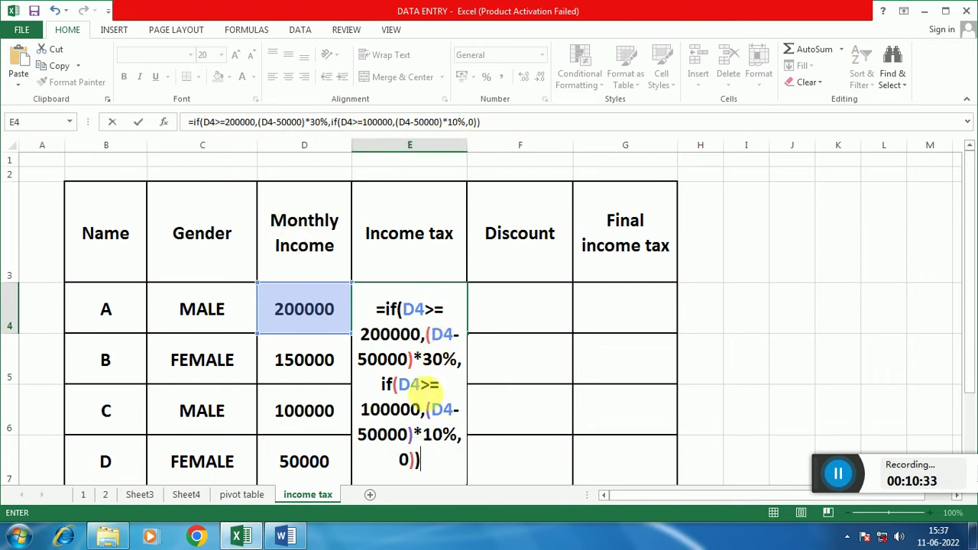
Enter E4's formula and fill it down to E8, giving 45000, 10000, 5000, 0 and 0
key("Return")
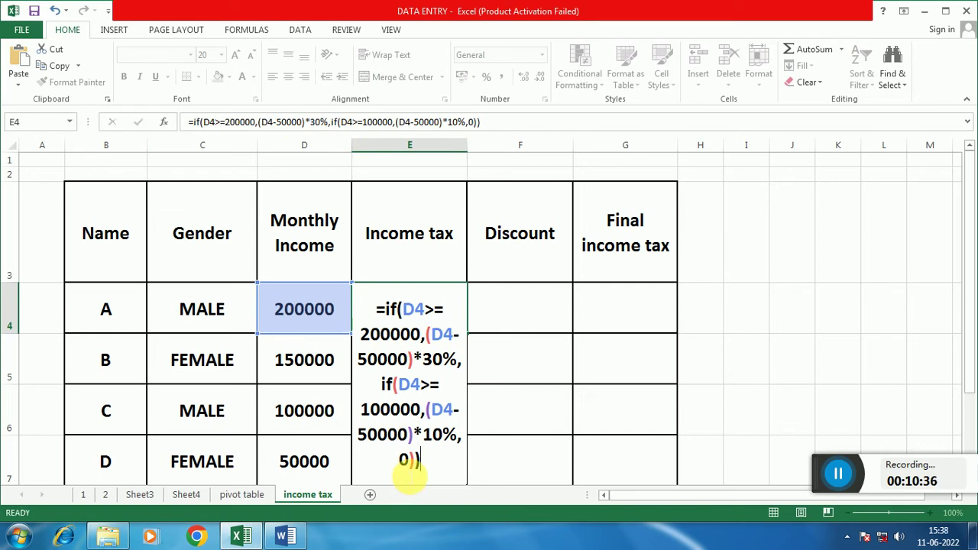
left_click(410, 312)
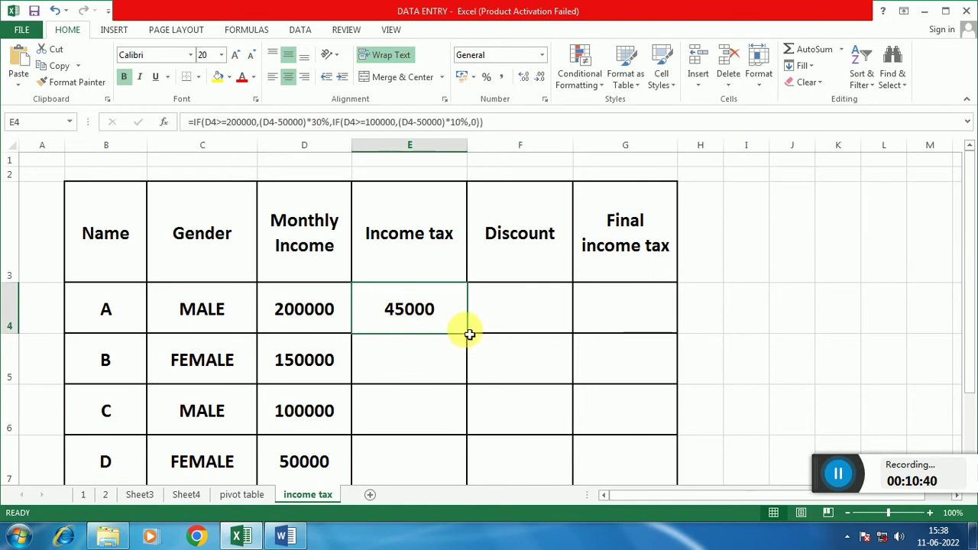
left_click_drag(469, 338, 450, 421)
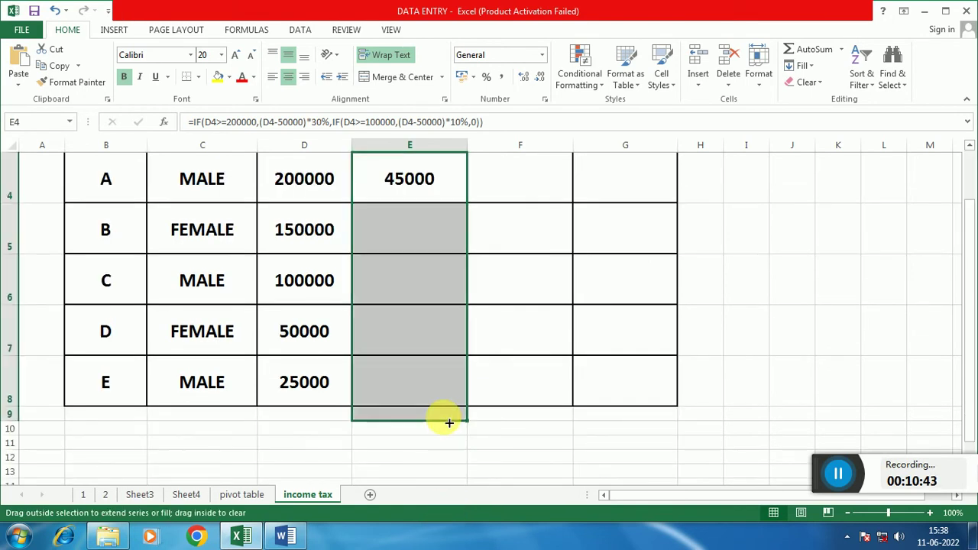
left_click_drag(449, 421, 448, 417)
left_click(470, 386)
left_click(411, 294)
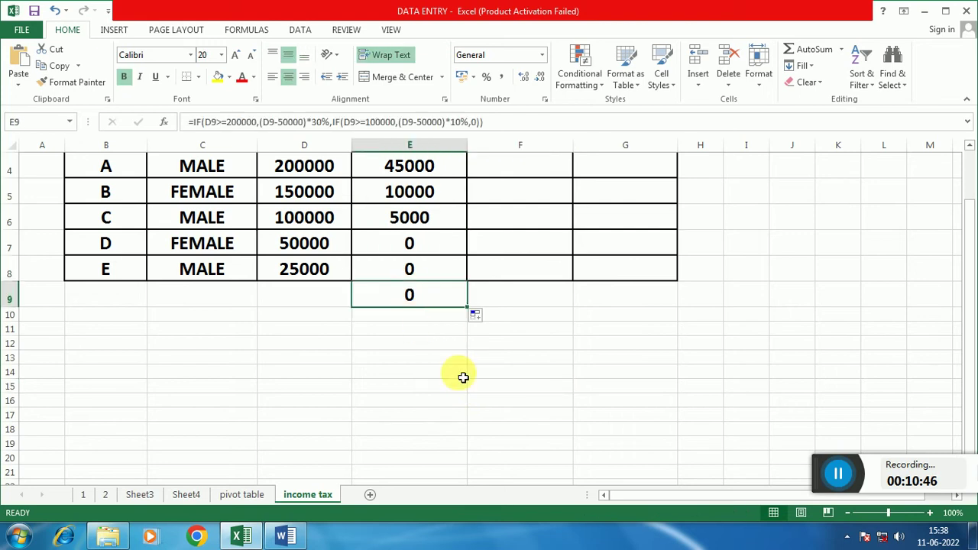
key("ctrl+z")
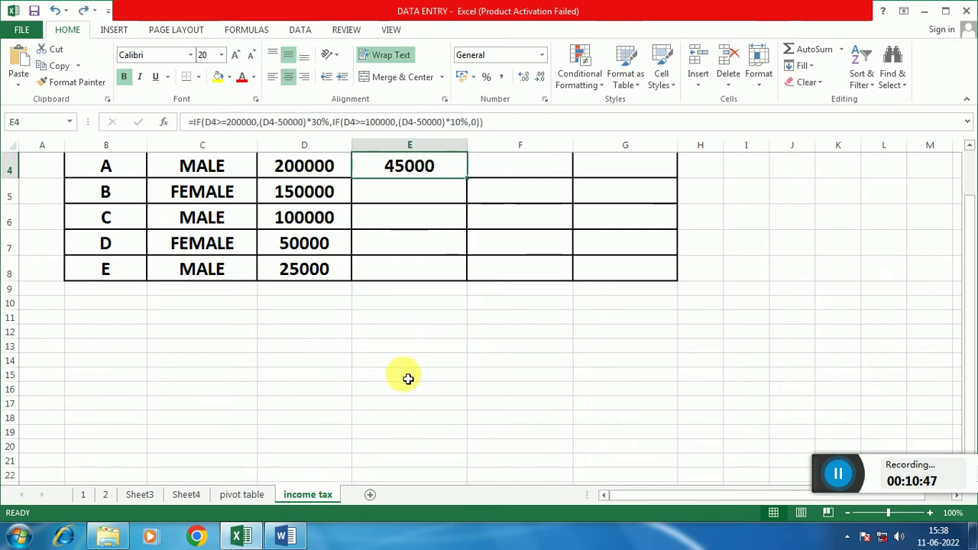
scroll(429, 374, "up", 1)
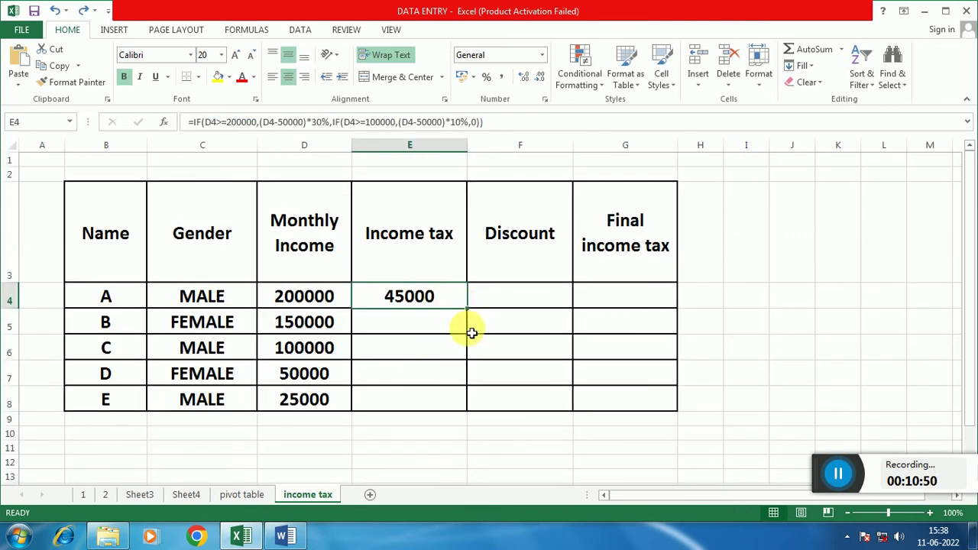
left_click_drag(471, 314, 465, 400)
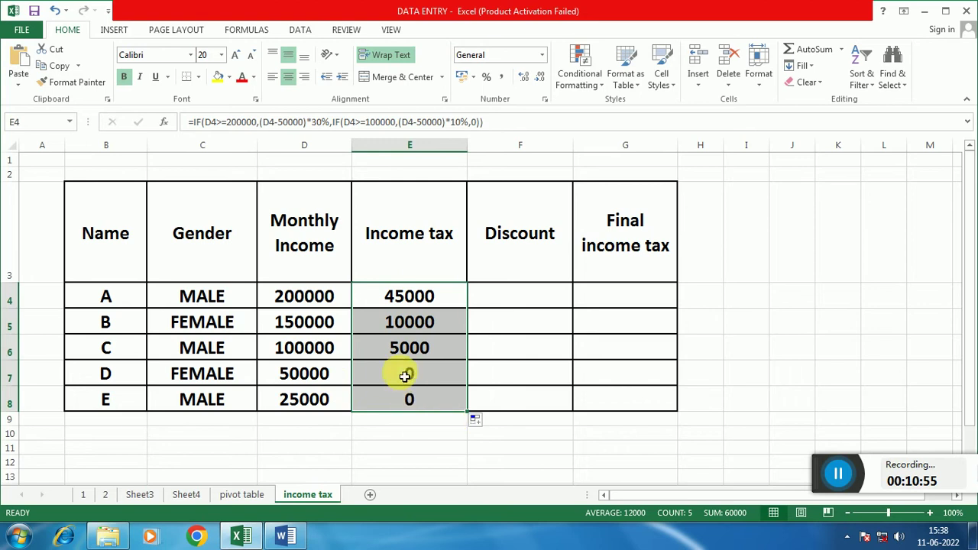
left_click(517, 299)
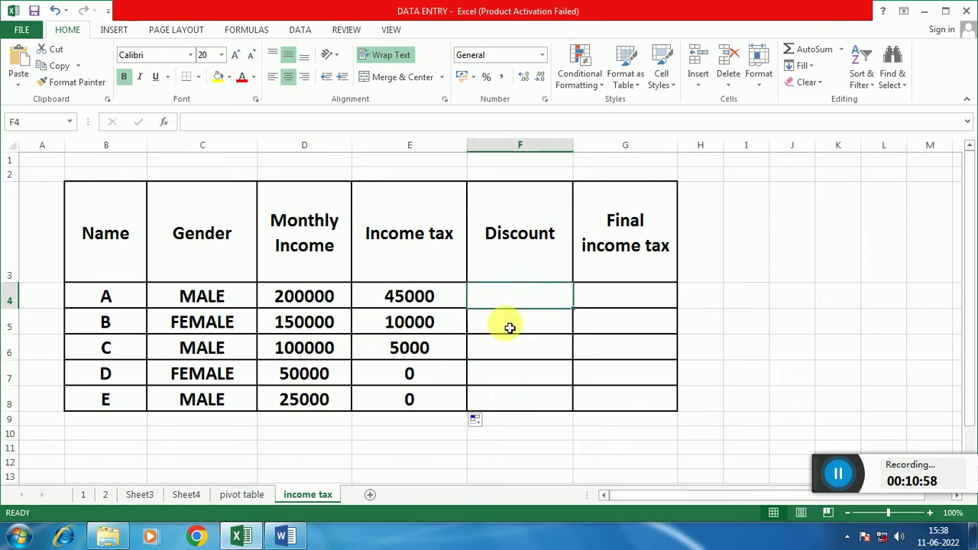
left_click(280, 539)
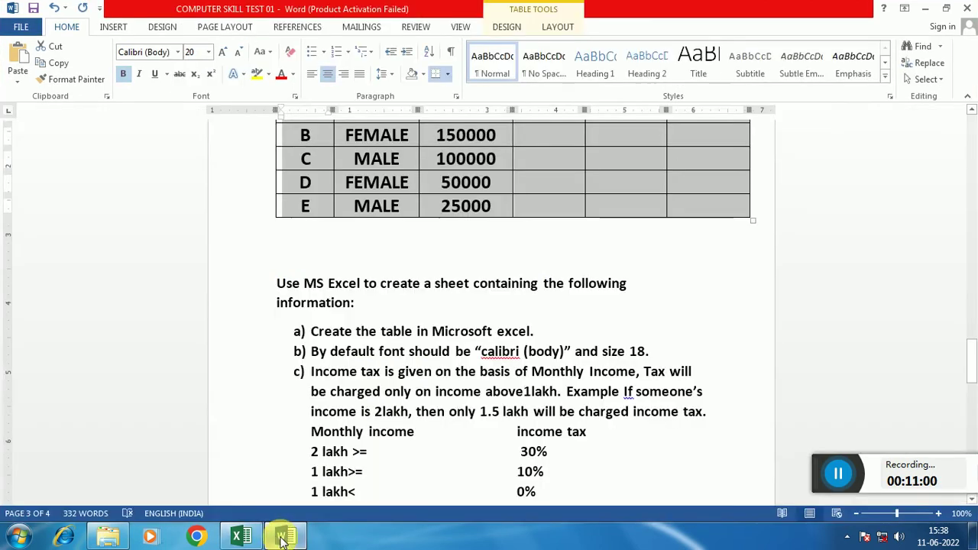
scroll(363, 432, "down", 2)
scroll(352, 432, "down", 1)
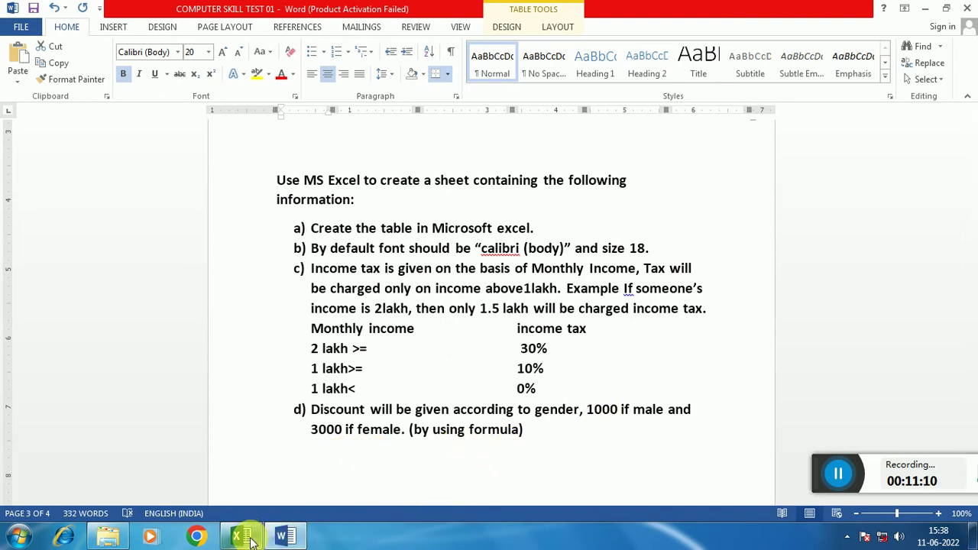
mouse_move(240, 538)
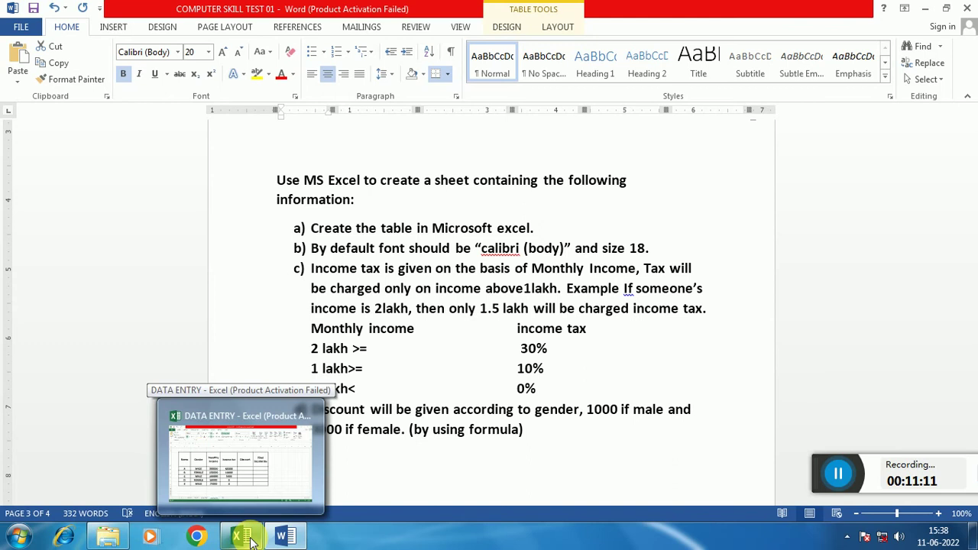
left_click(253, 539)
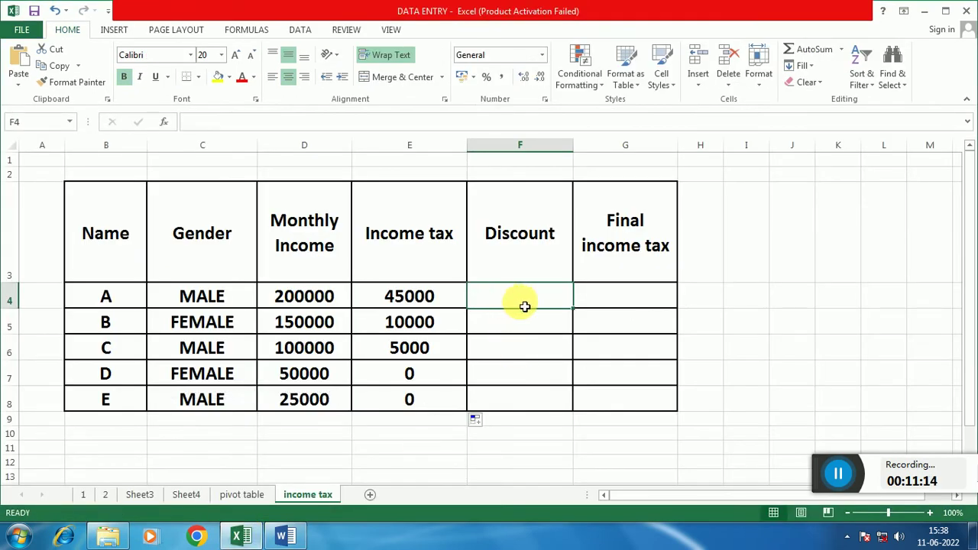
Write =IF(C4="male",1000,IF(C4="female",3000)) in F4 for the gender discount
type("if")
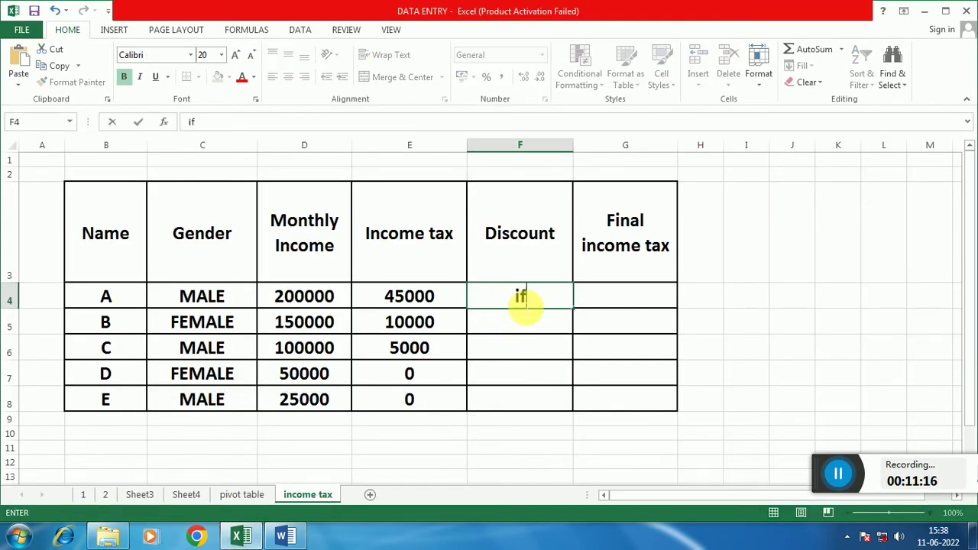
type("(")
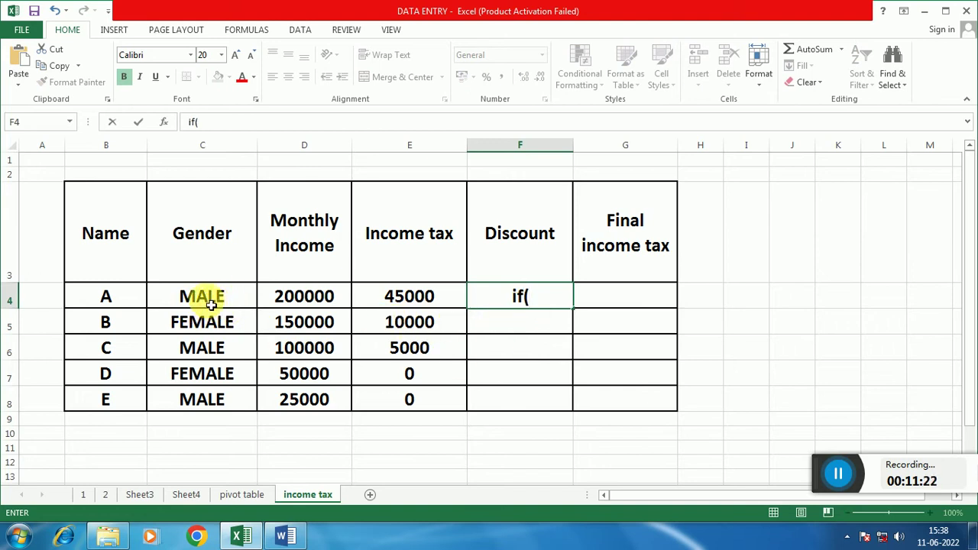
left_click(211, 304)
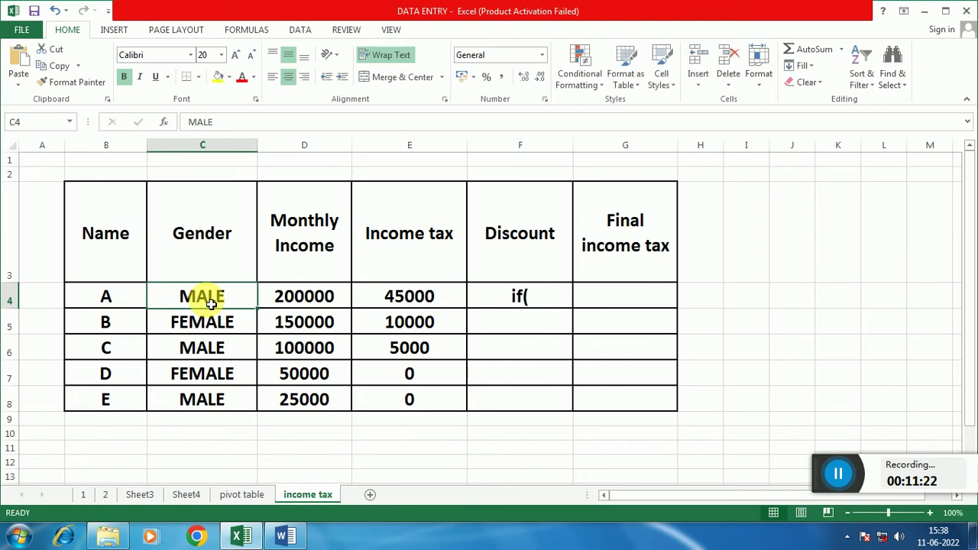
left_click(511, 298)
type("=")
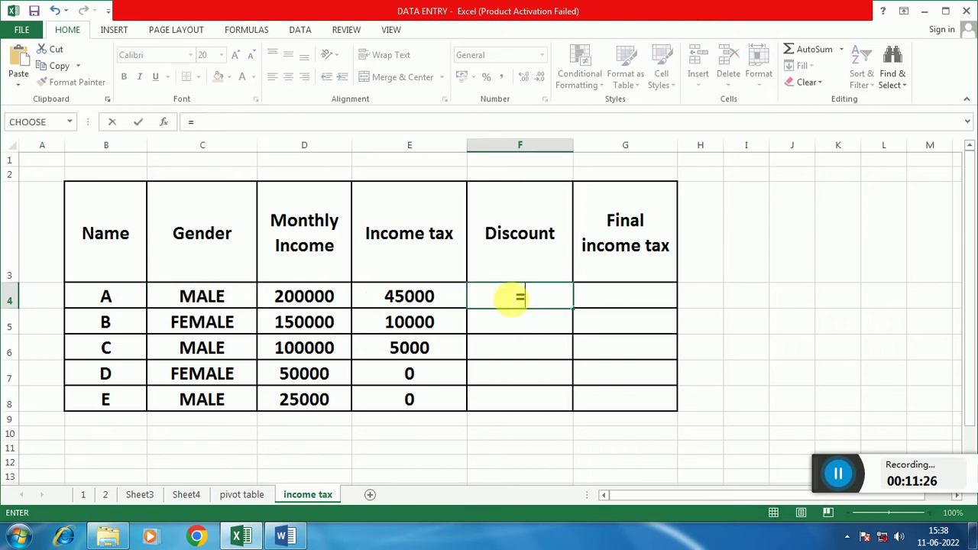
type("if")
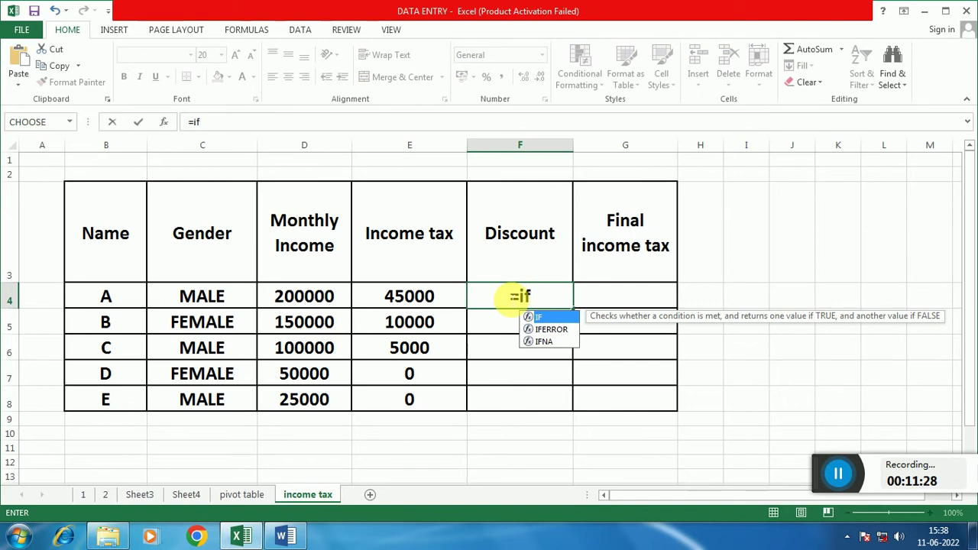
type("(")
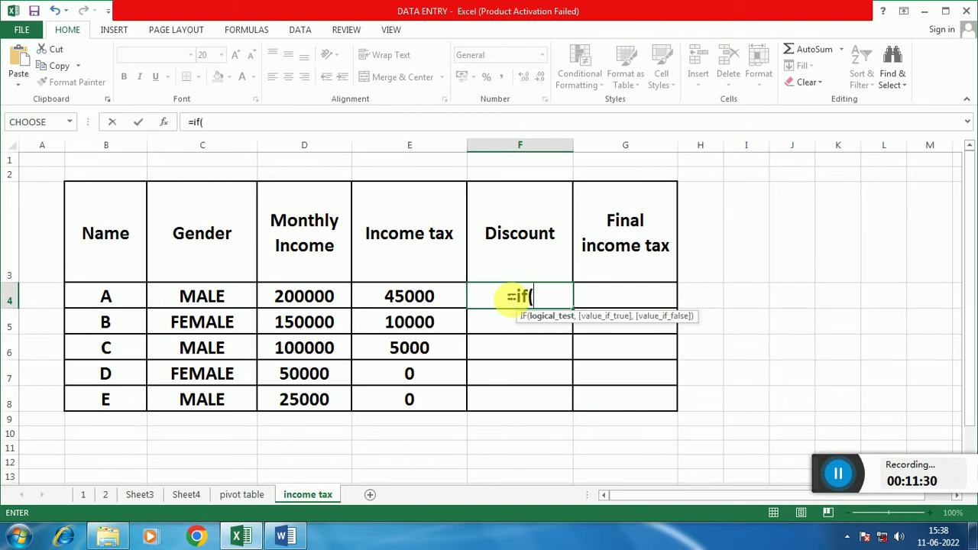
left_click(201, 302)
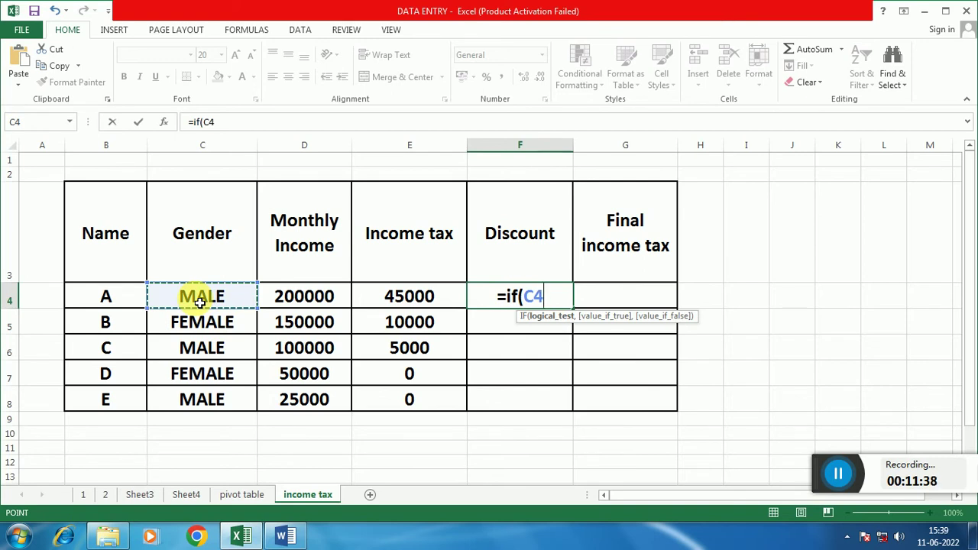
type("=\"")
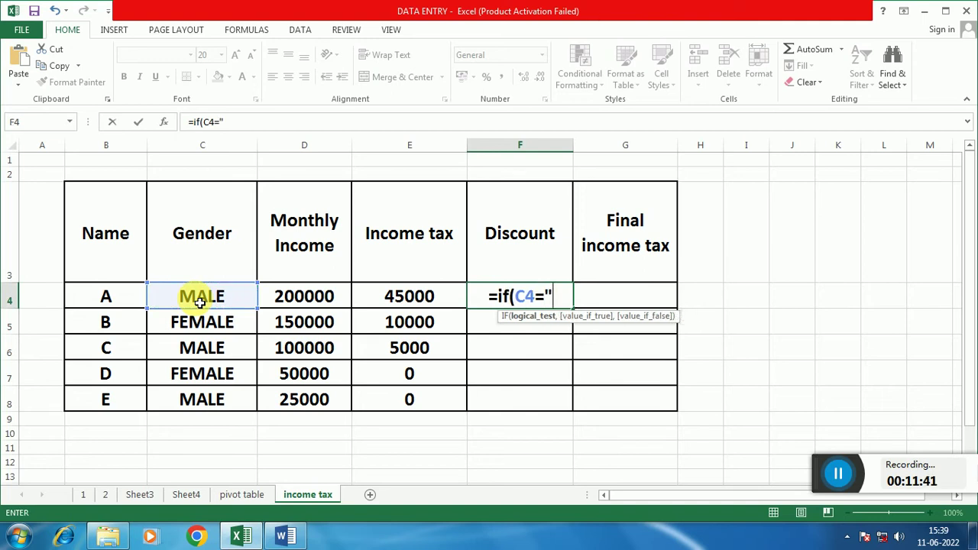
type("mal")
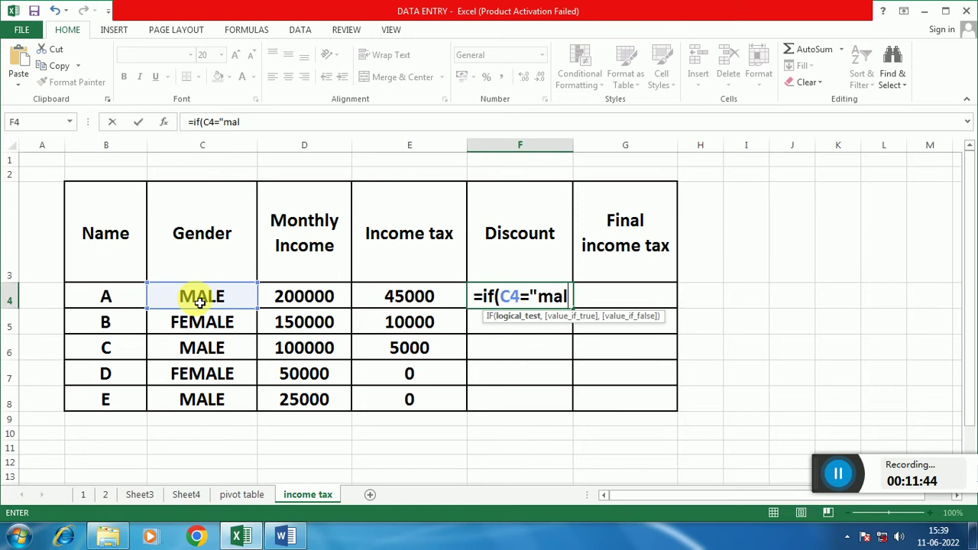
type("e\"")
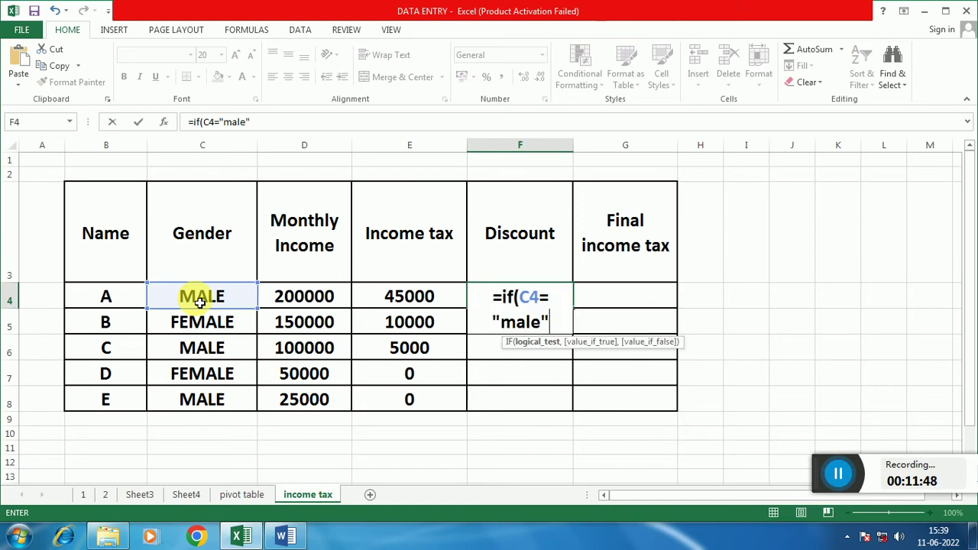
type(",1")
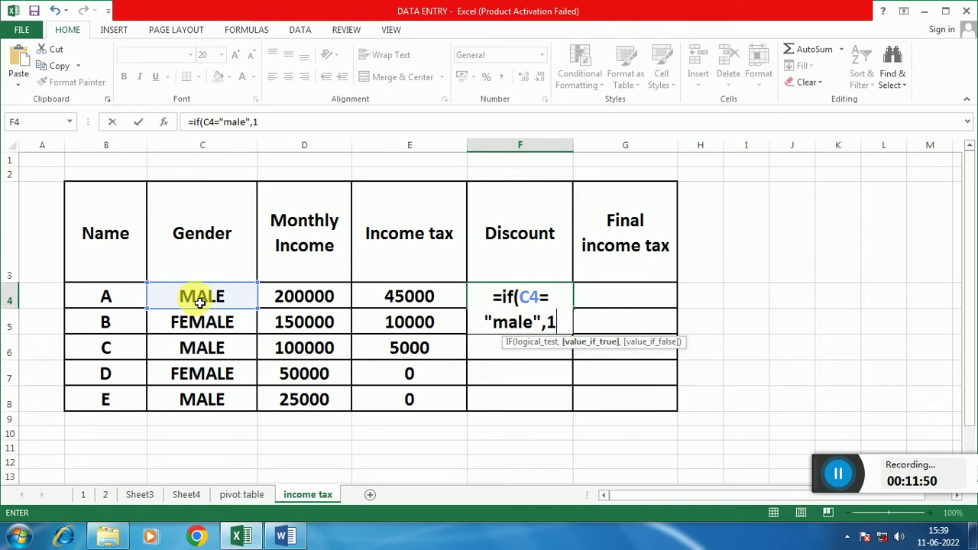
type("000")
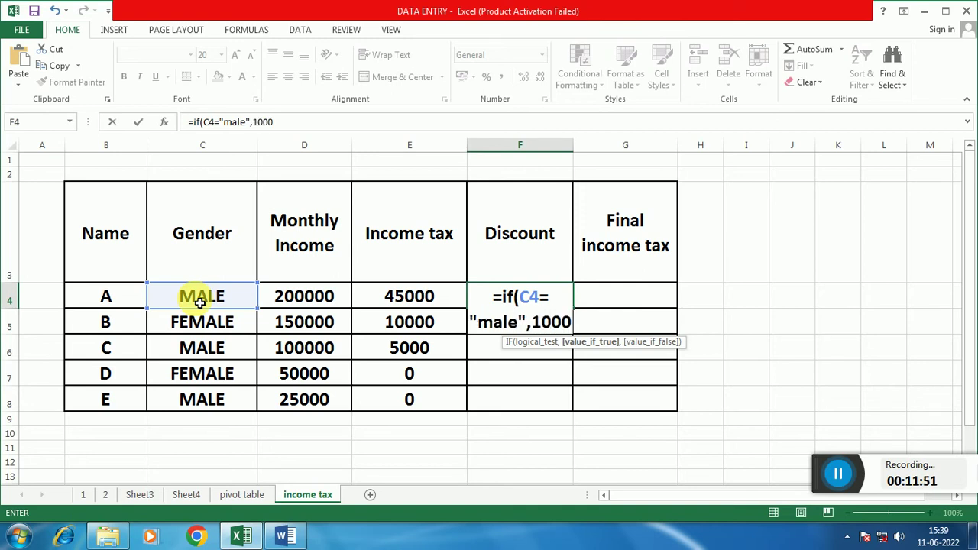
type(",")
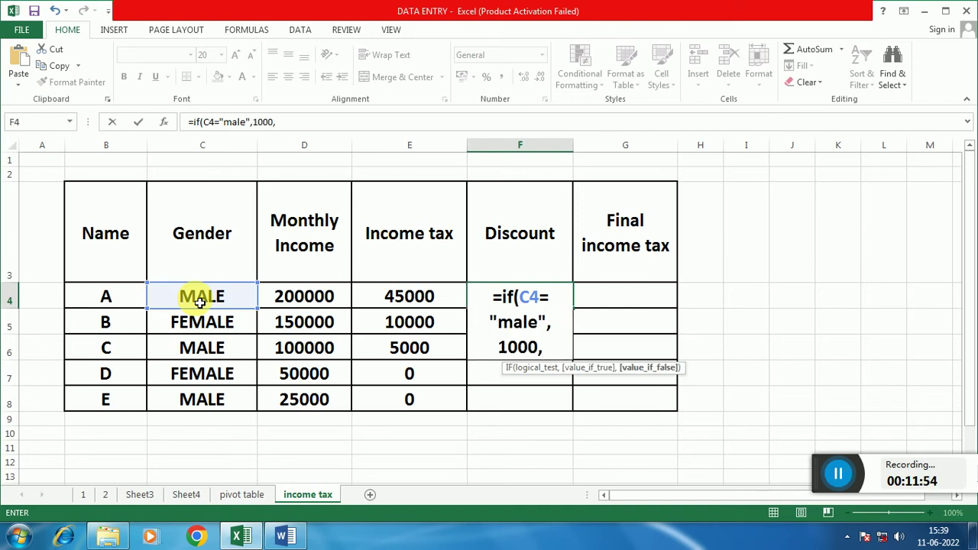
type("i")
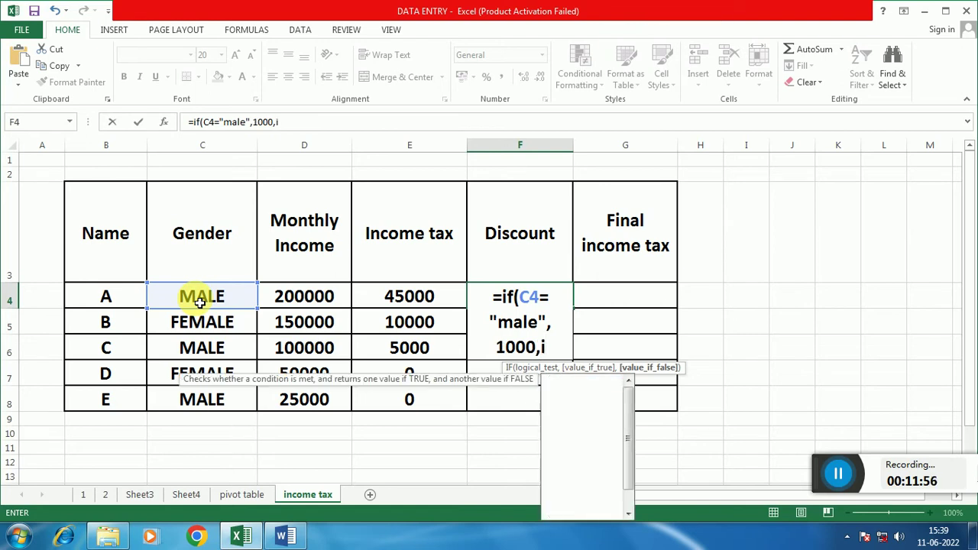
type("s")
key("BackSpace")
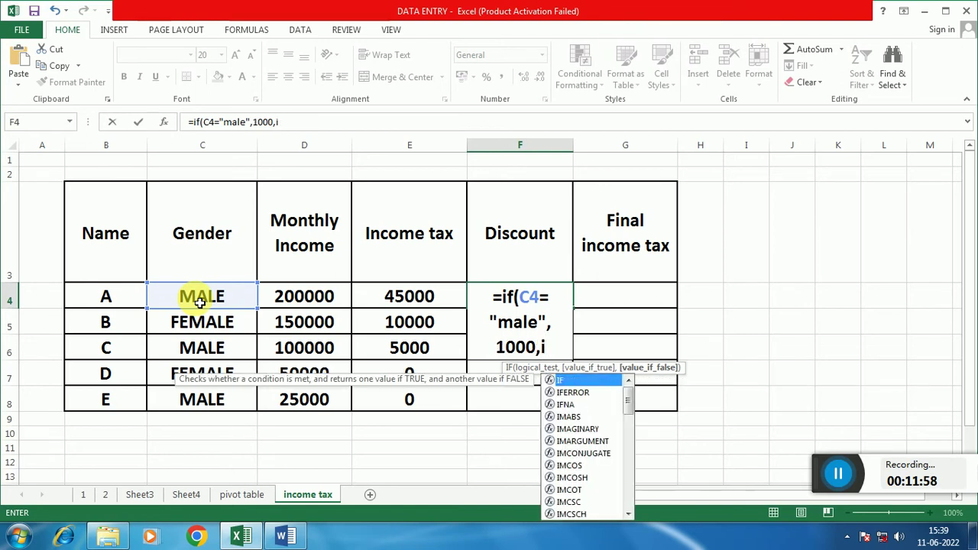
type("f")
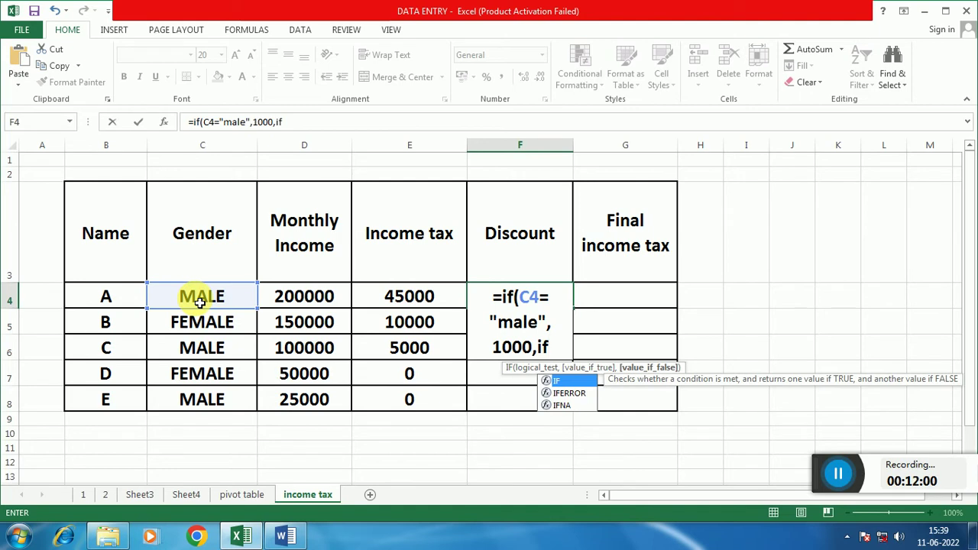
type("(")
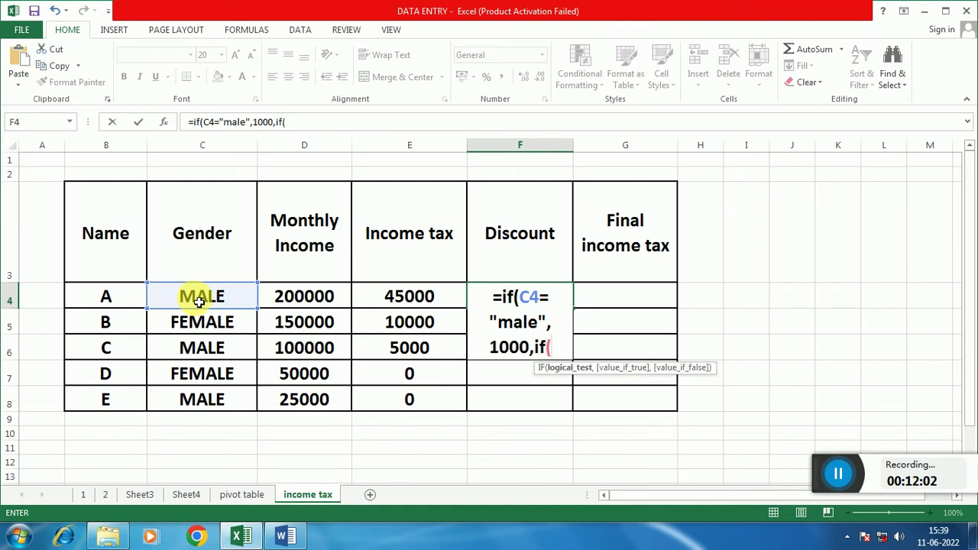
left_click(228, 302)
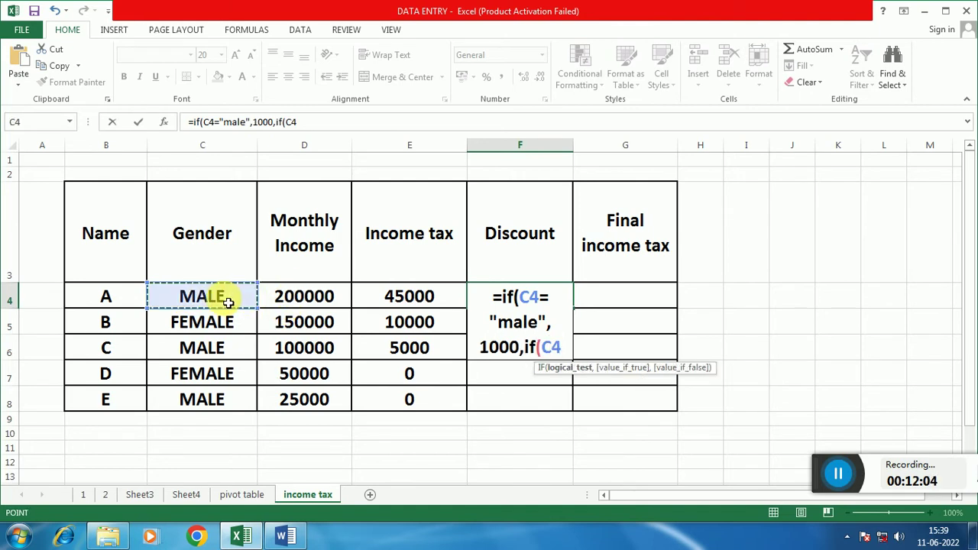
type("=")
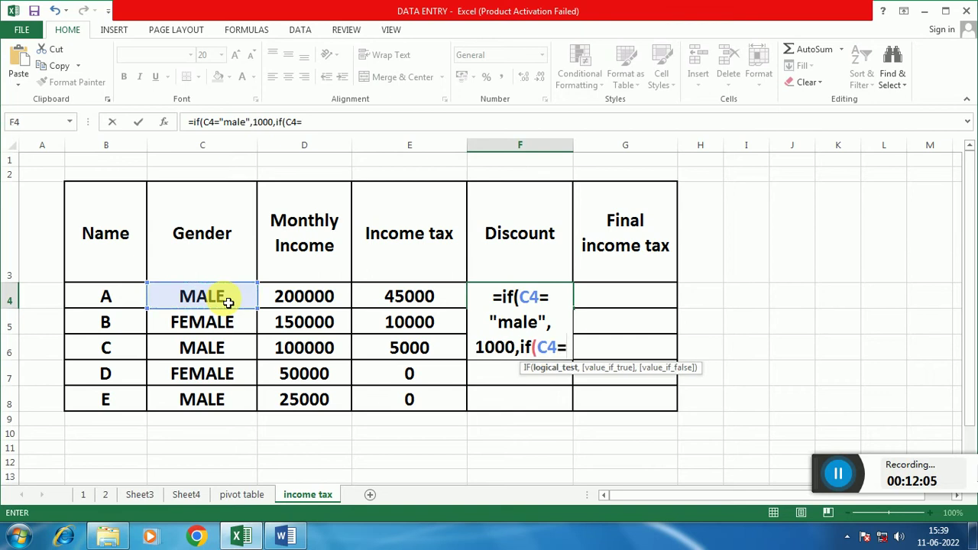
type("\"fe")
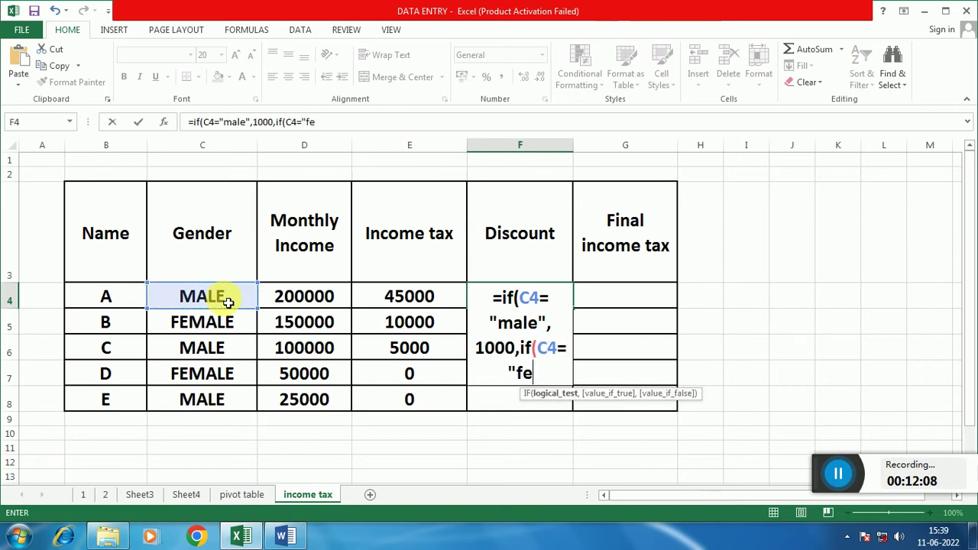
type("m")
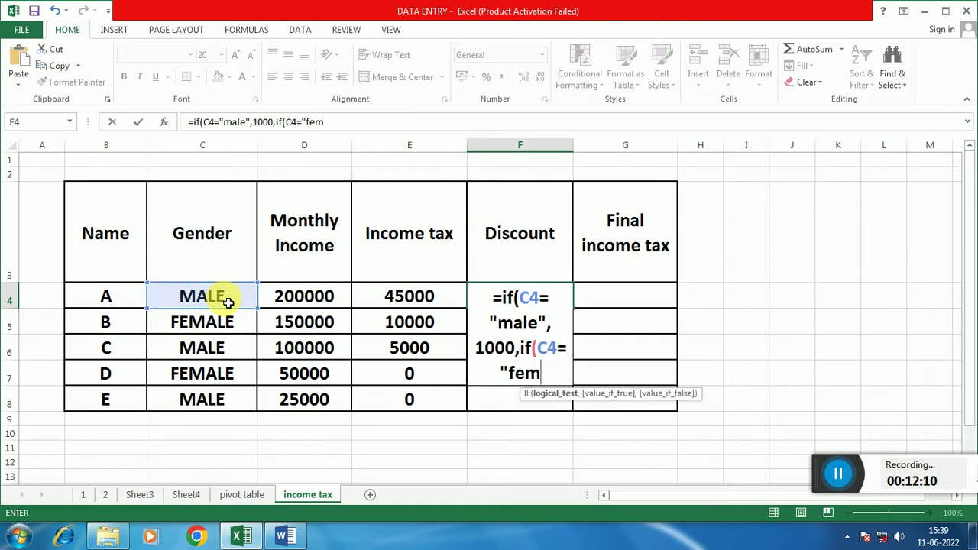
type("ale")
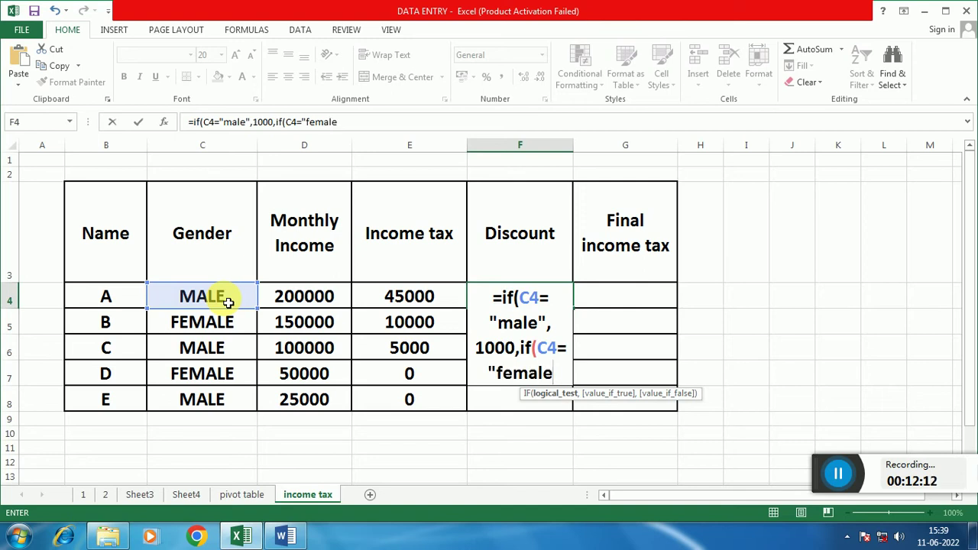
type("\"")
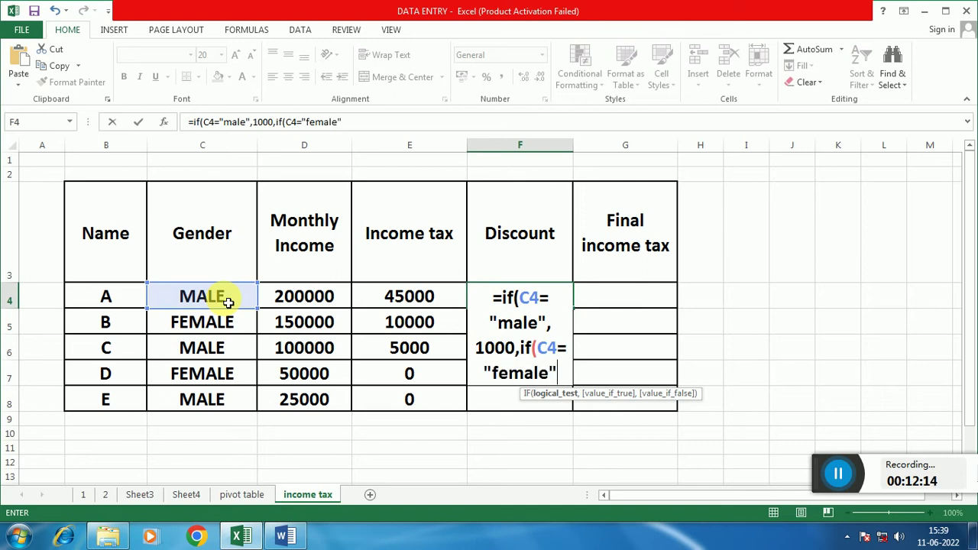
type(",")
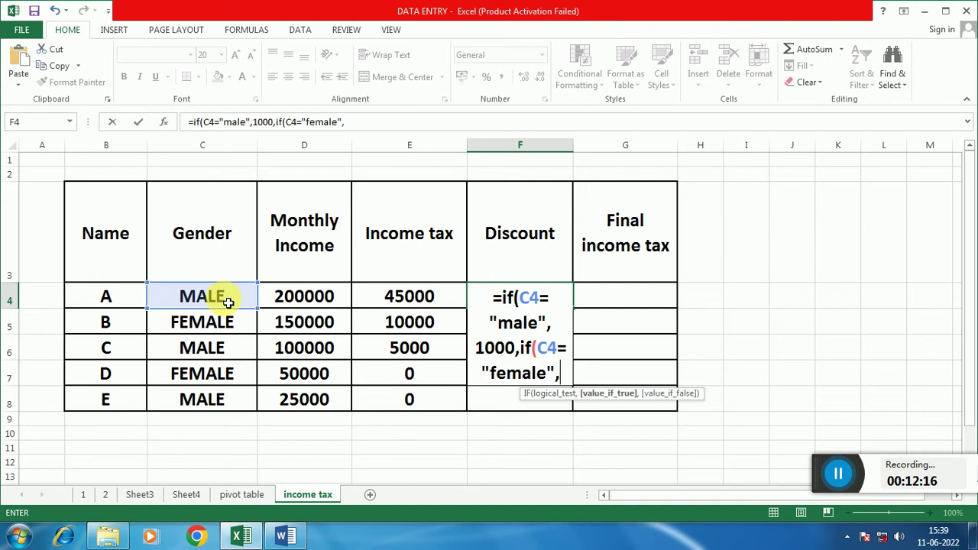
type("300")
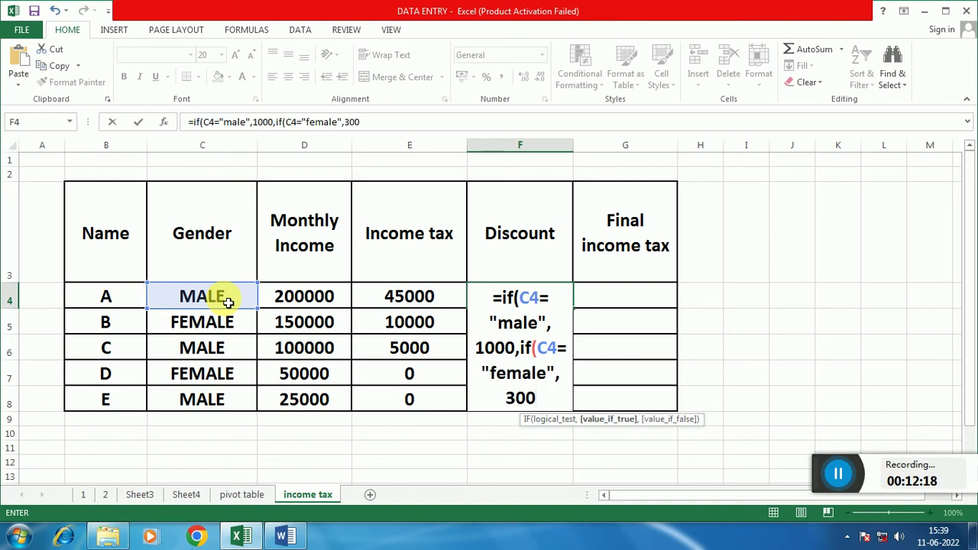
type("0)")
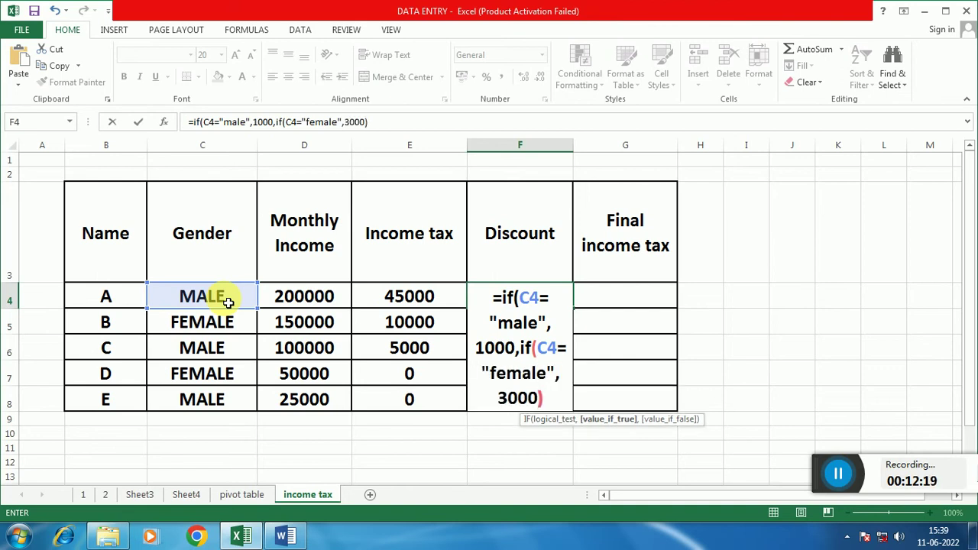
type(")")
Enter the discount formula and fill it down to F8, showing 1000, 3000, 1000, 3000, 1000
key("Return")
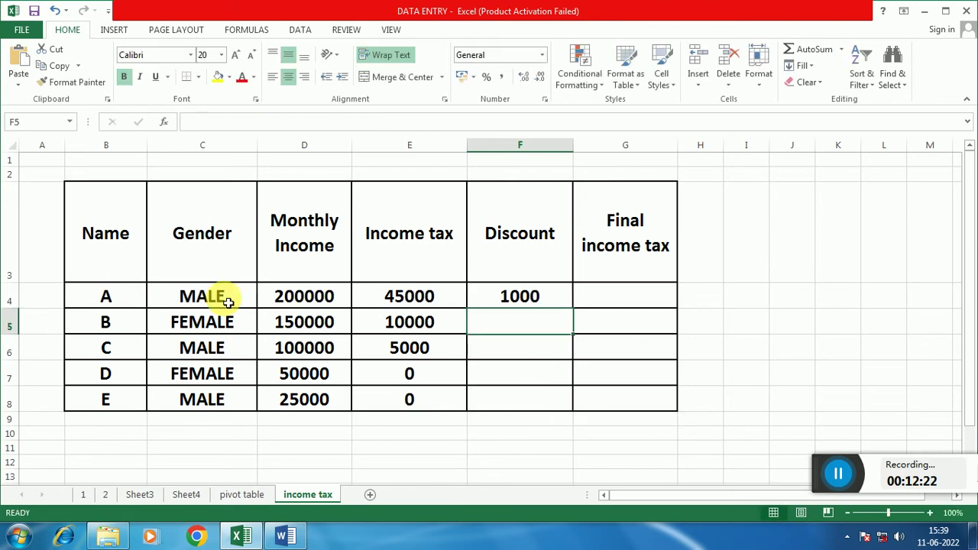
left_click(531, 296)
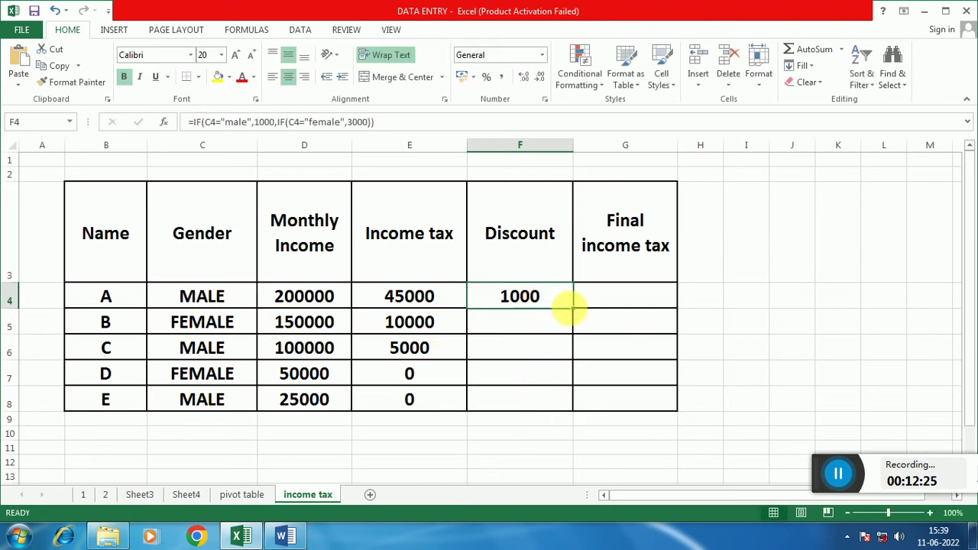
left_click_drag(578, 315, 575, 407)
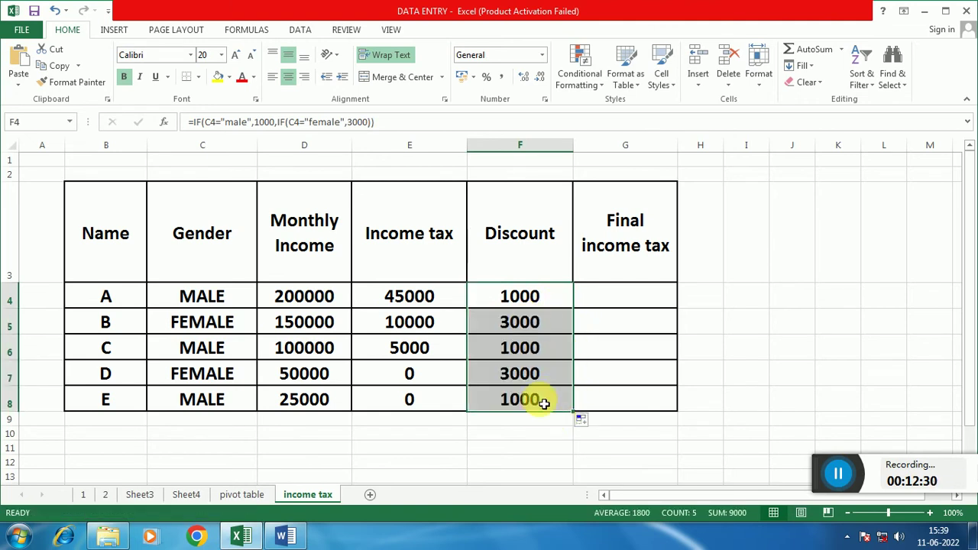
left_click(621, 308)
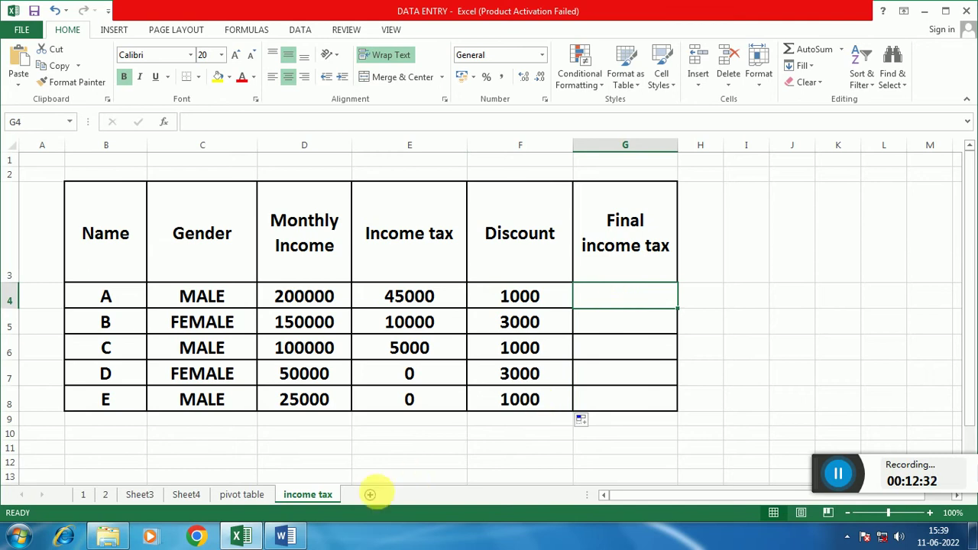
Reread Word's rule e): final tax equals income tax minus discount, never below 0, then return to Excel
left_click(282, 539)
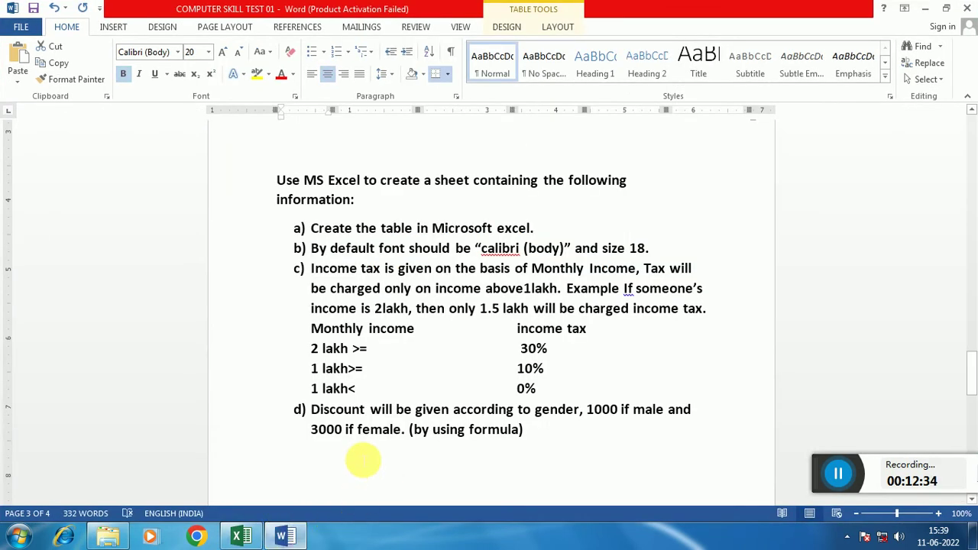
scroll(364, 459, "down", 2)
scroll(363, 459, "down", 4)
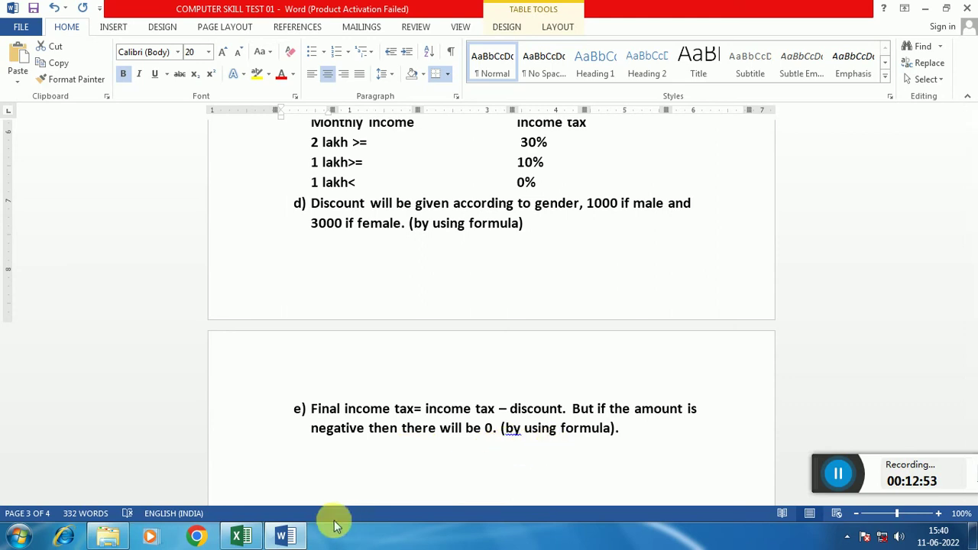
left_click(244, 538)
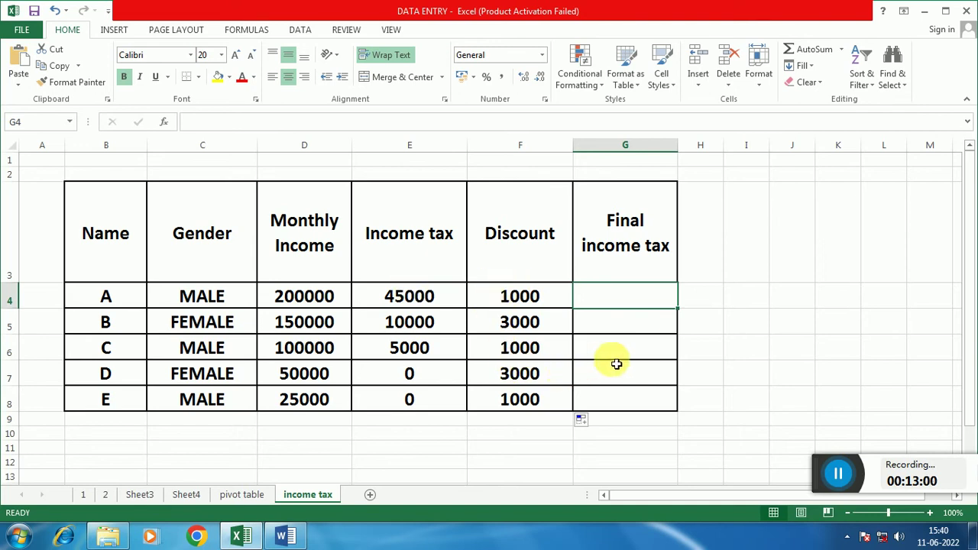
Enter the draft formula =if(E4-F4)>0,(E4-F4),0) in G4, which Excel rejects as faulty
left_click(616, 372)
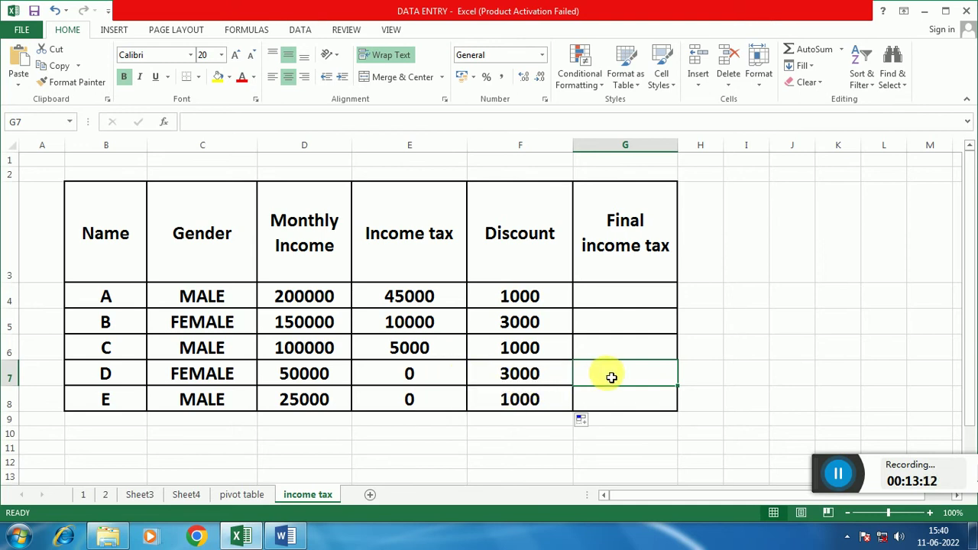
left_click(611, 301)
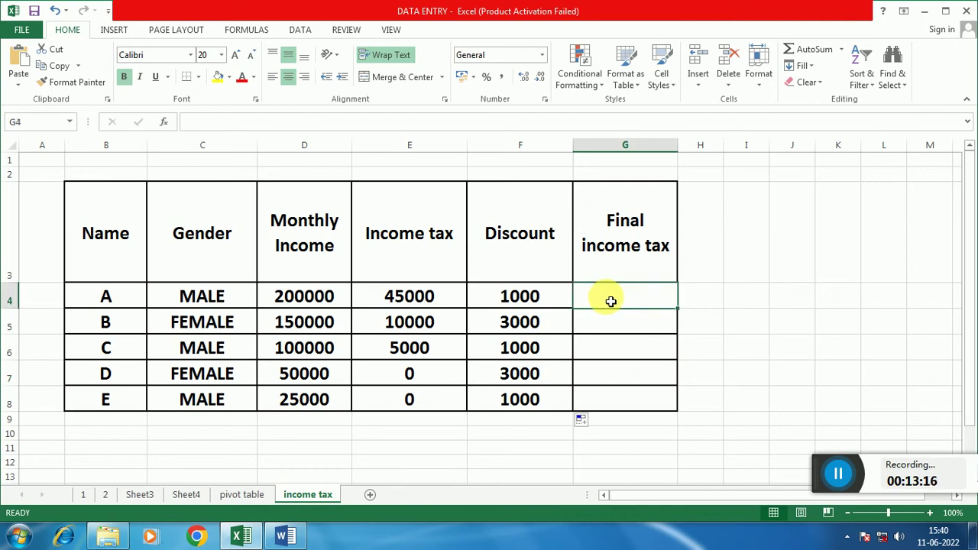
type("=")
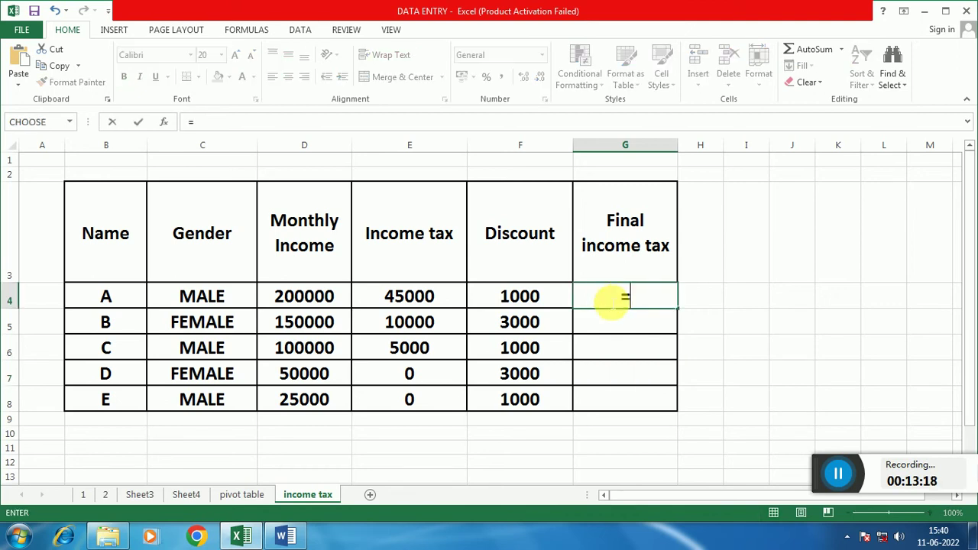
type("if")
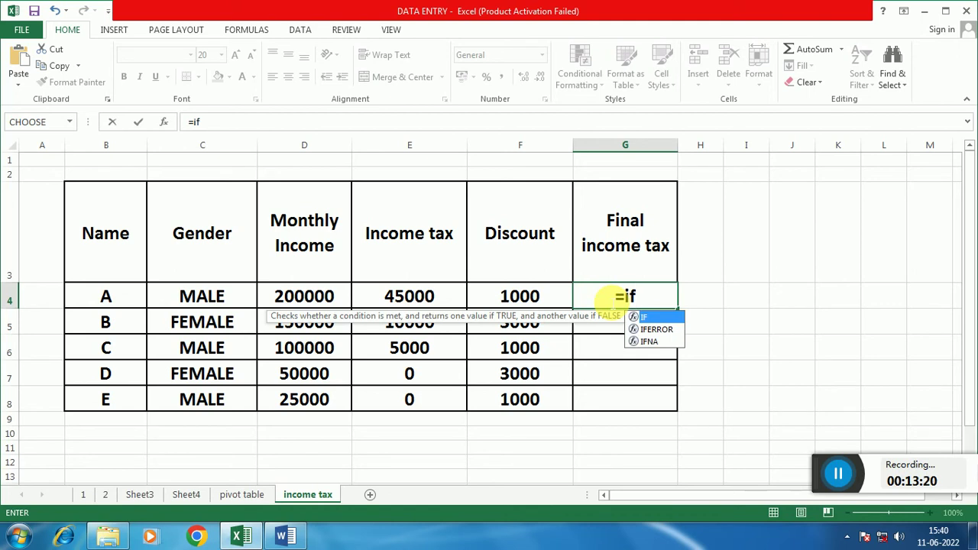
type("(")
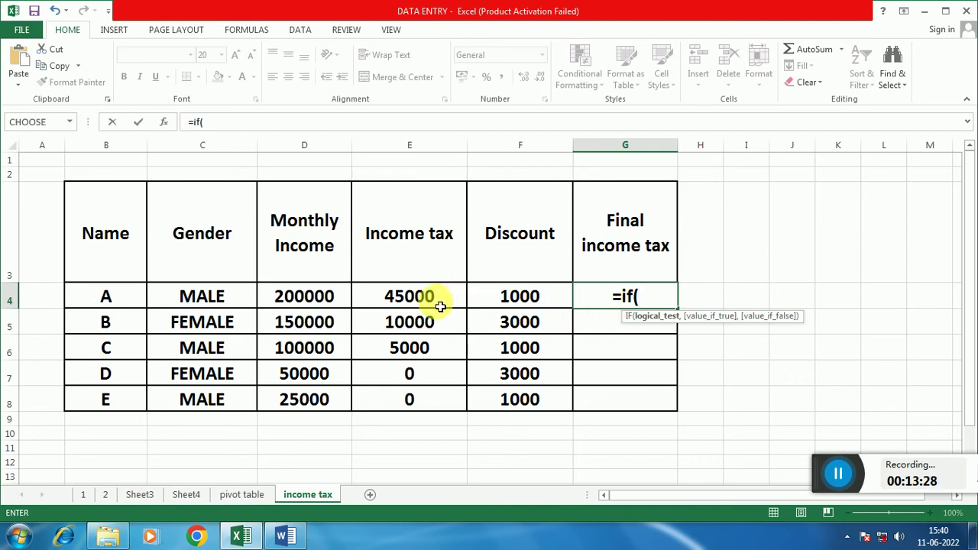
left_click(426, 307)
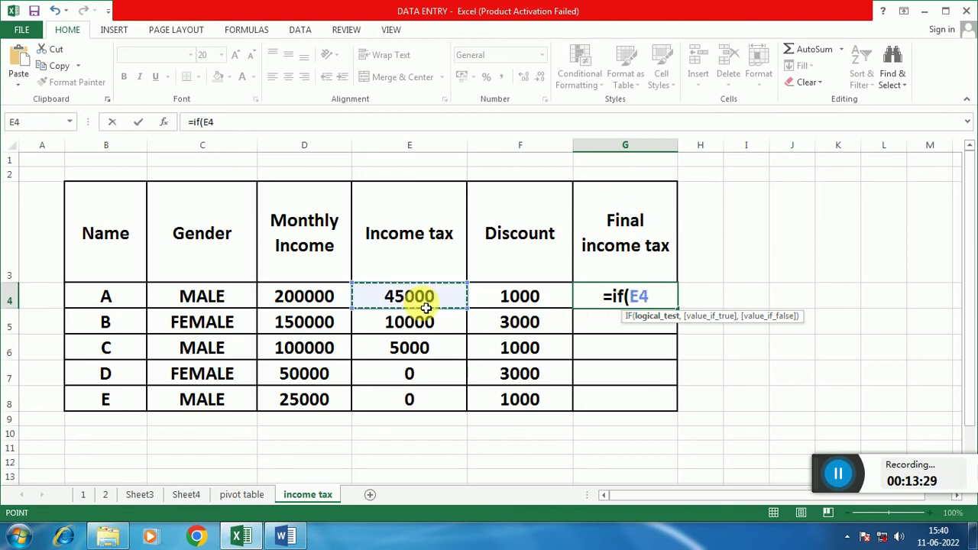
type("-")
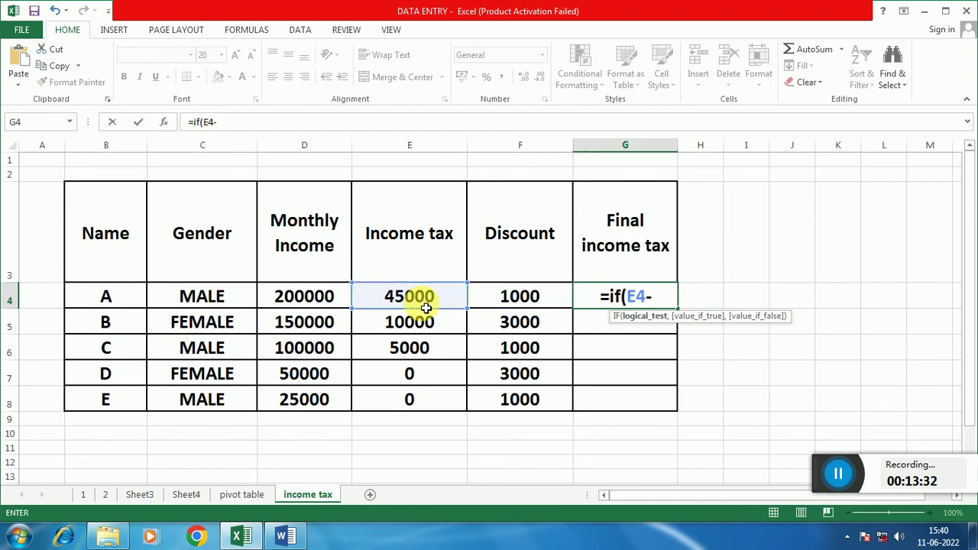
left_click(498, 305)
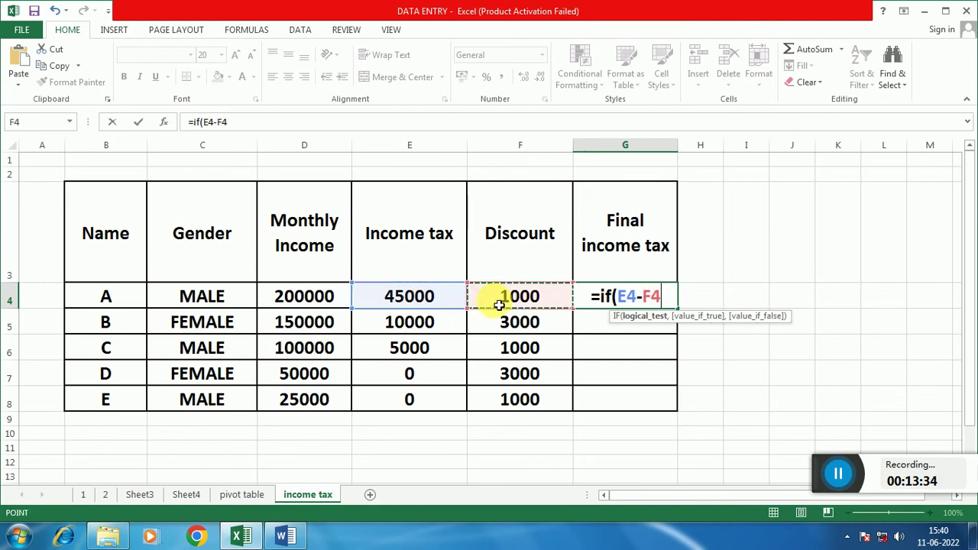
type(")")
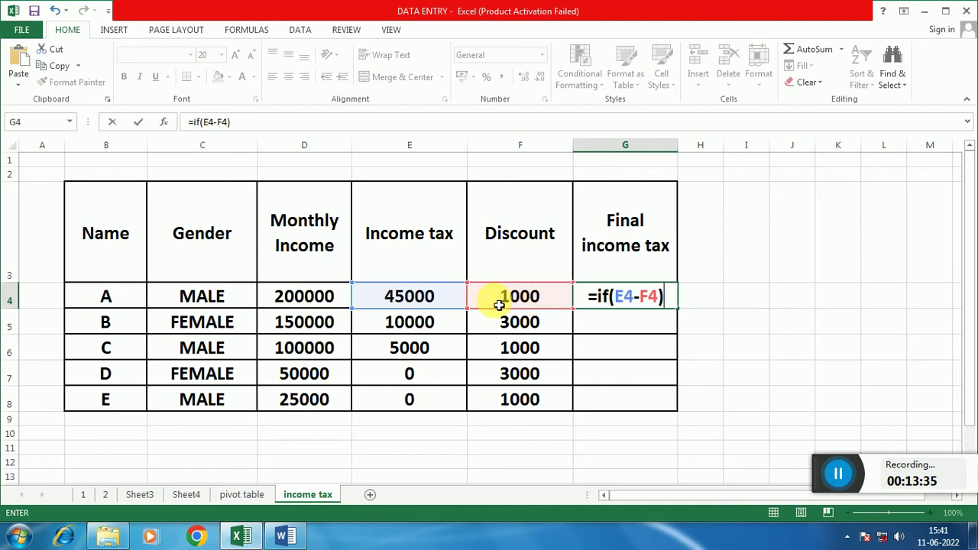
type(">")
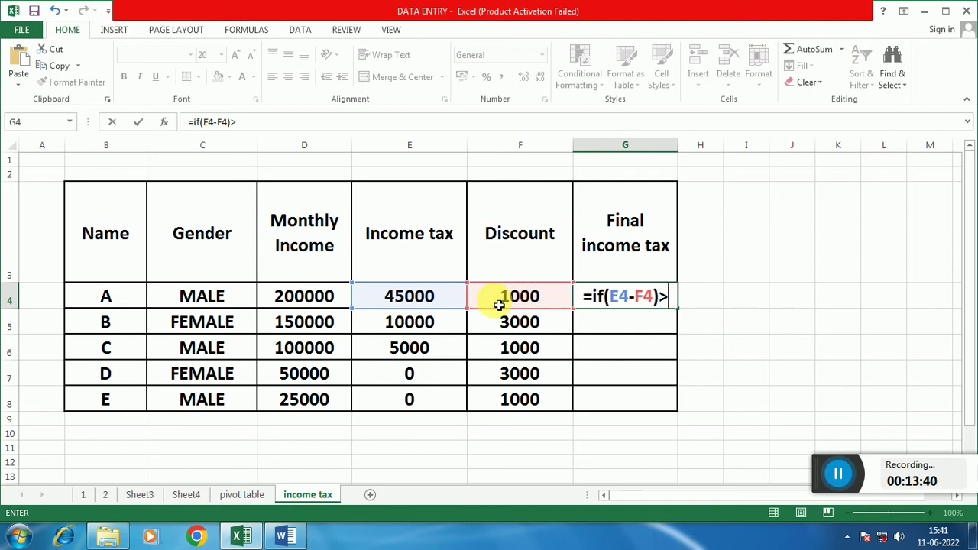
type("0")
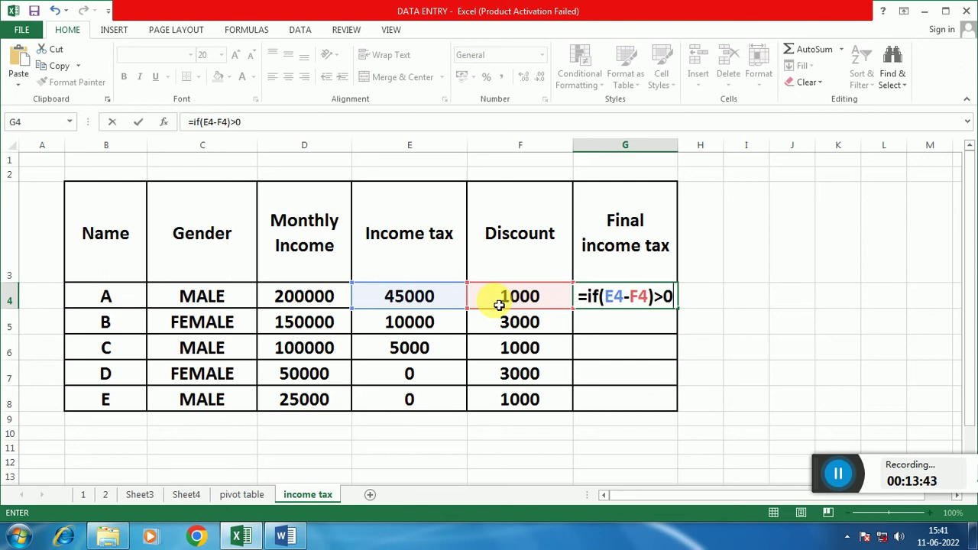
type(",")
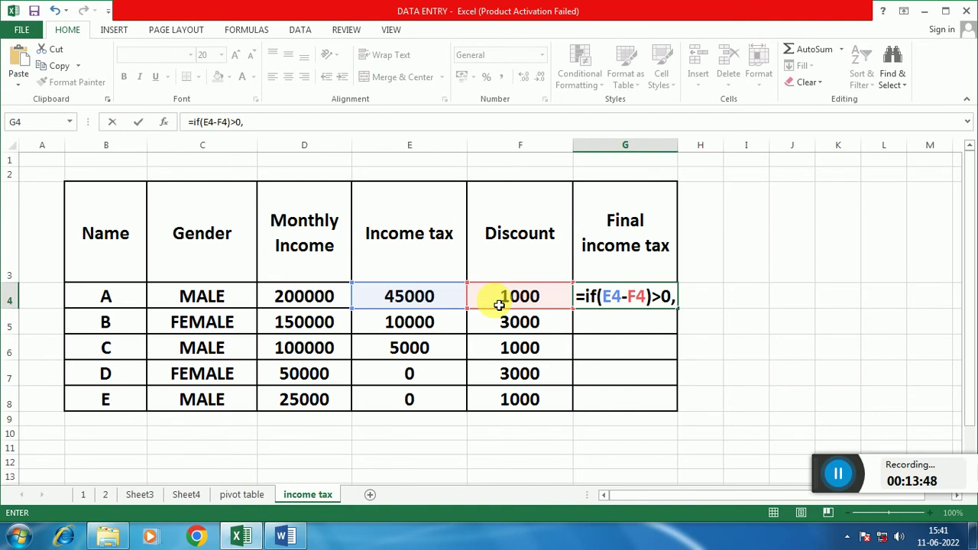
type("(")
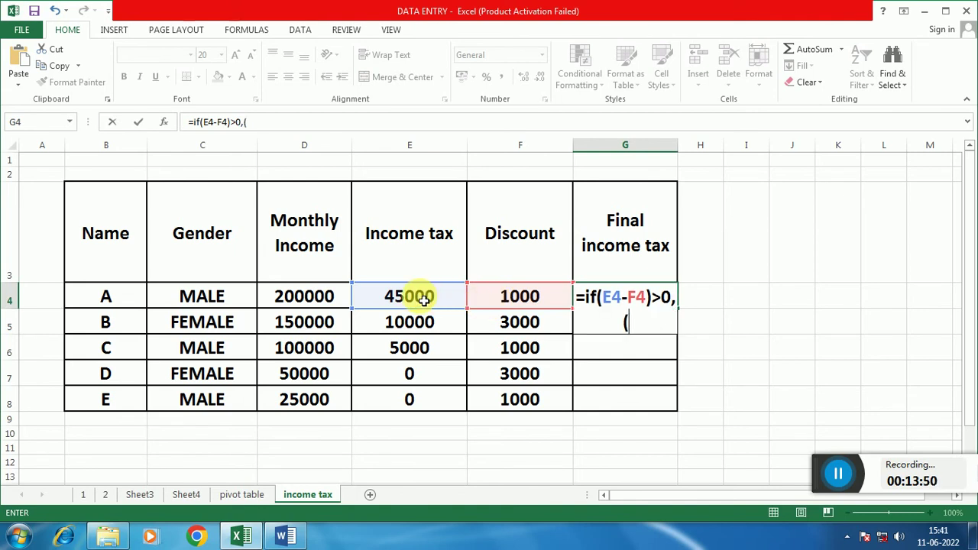
left_click(424, 300)
type("-")
left_click(522, 300)
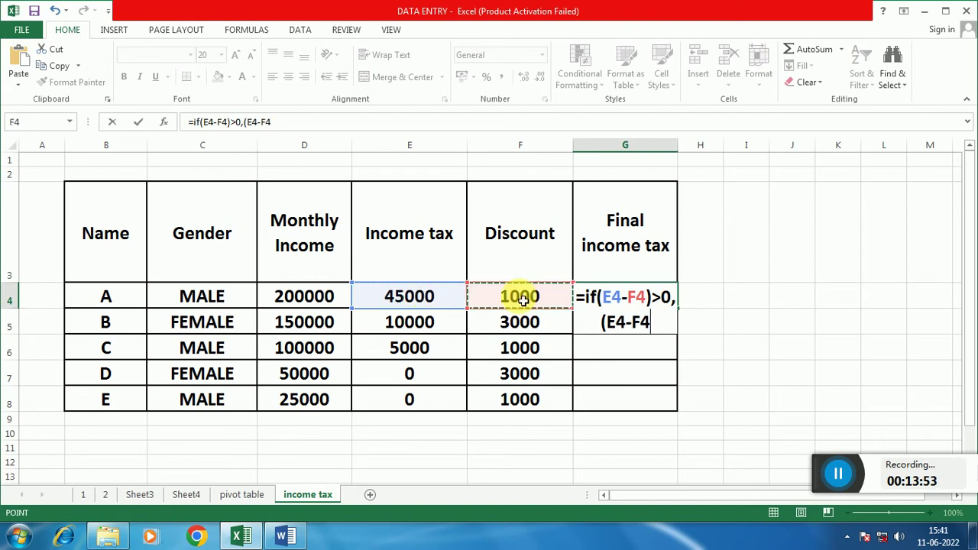
type(")")
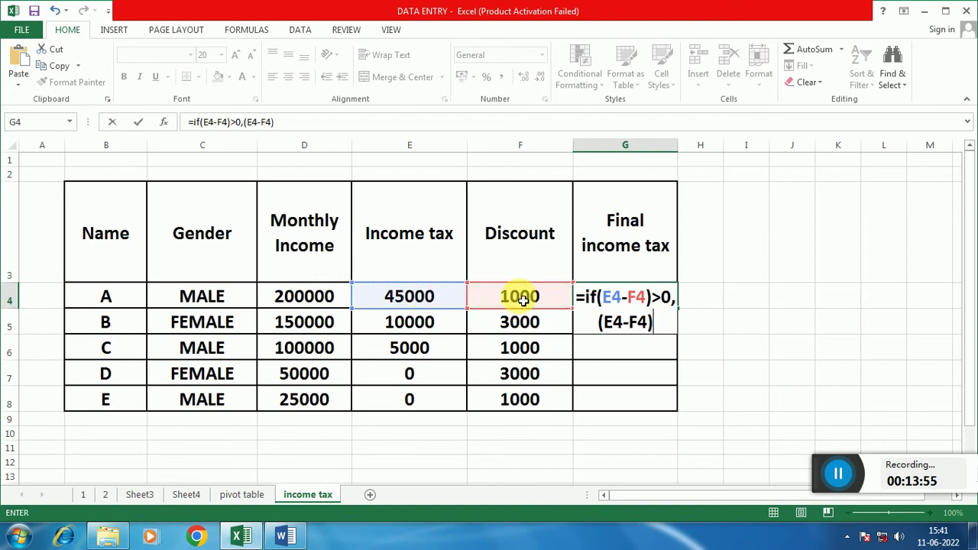
type(",0")
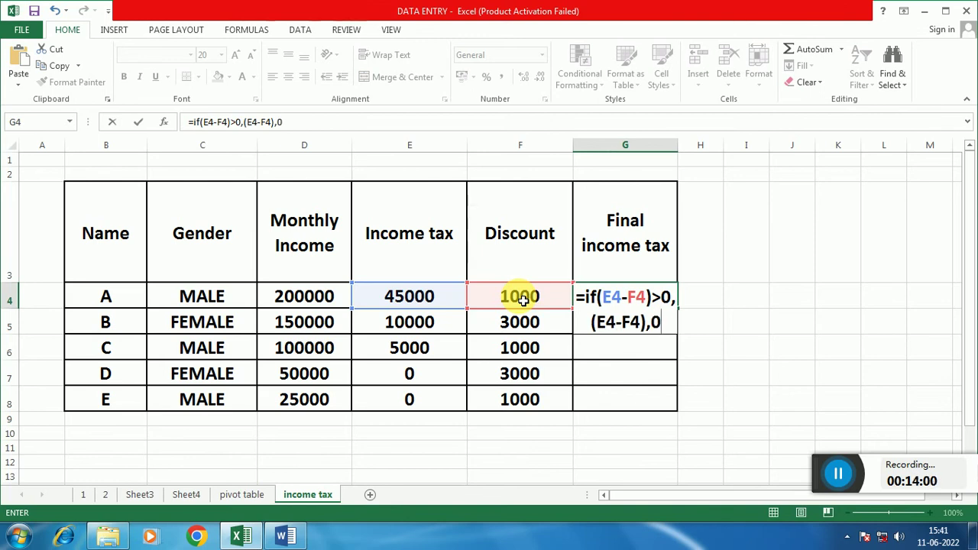
type(")")
key("Return")
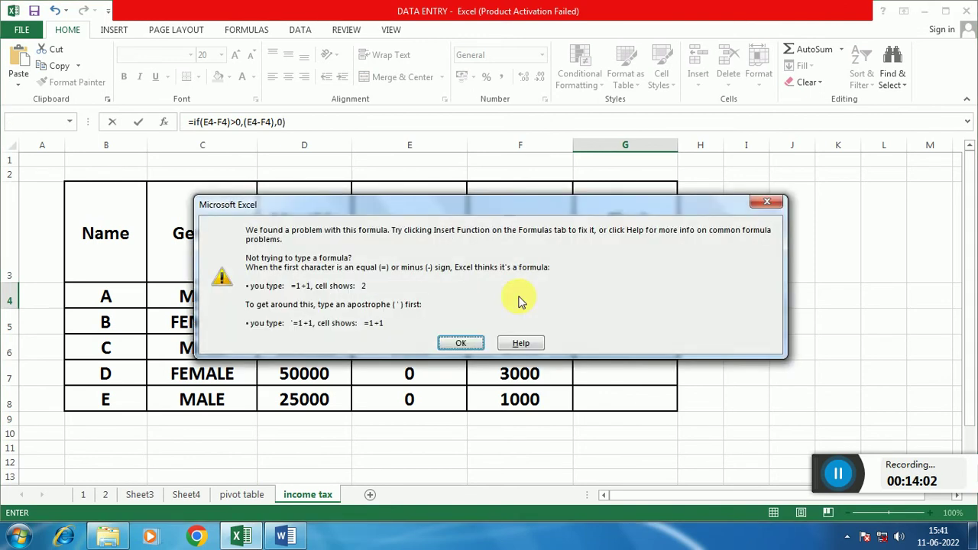
Change G4's comparison to >= and retry, but Excel still reports a formula error
left_click(461, 342)
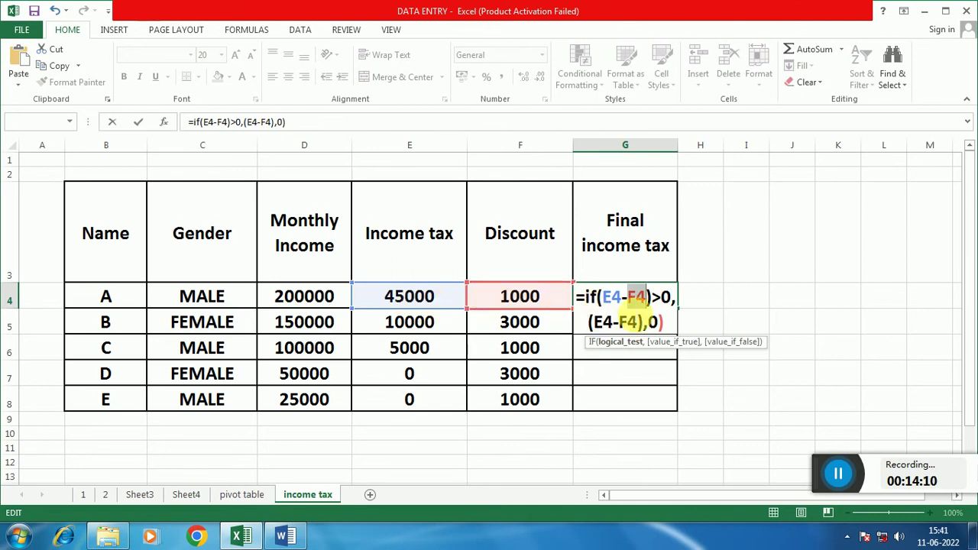
left_click(662, 297)
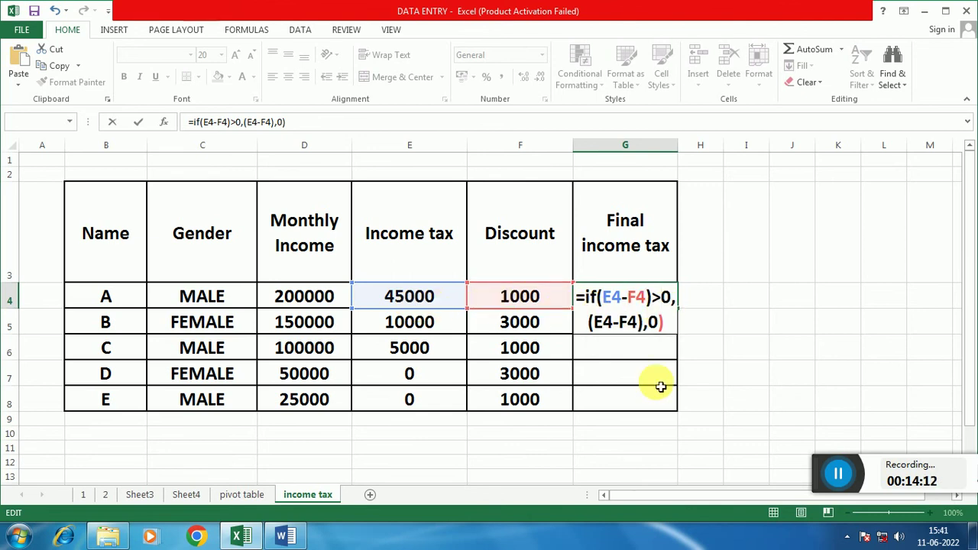
type("=")
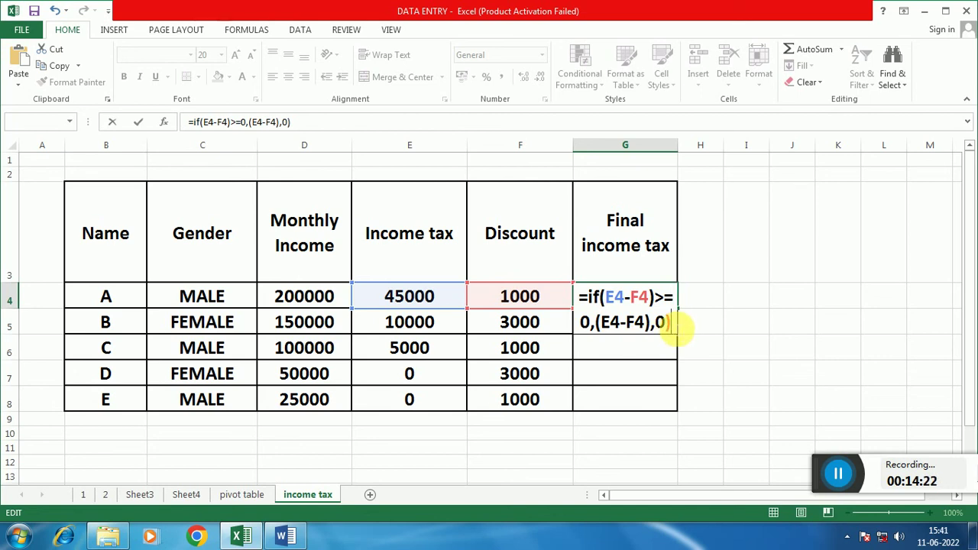
key("Return")
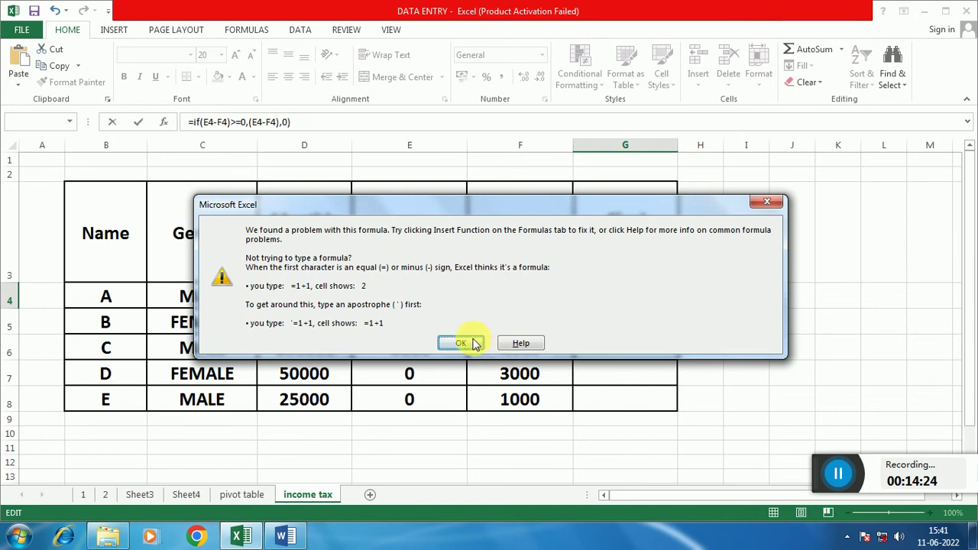
left_click(461, 344)
left_click(461, 344)
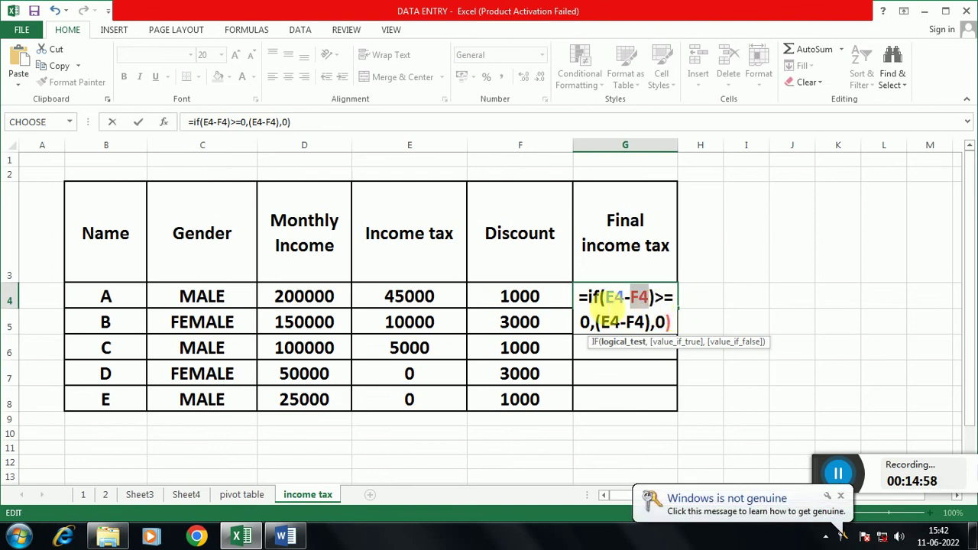
Add the missing parenthesis so G4 holds =IF((E4-F4)>=0,(E4-F4),0), showing 44000
left_click(604, 296)
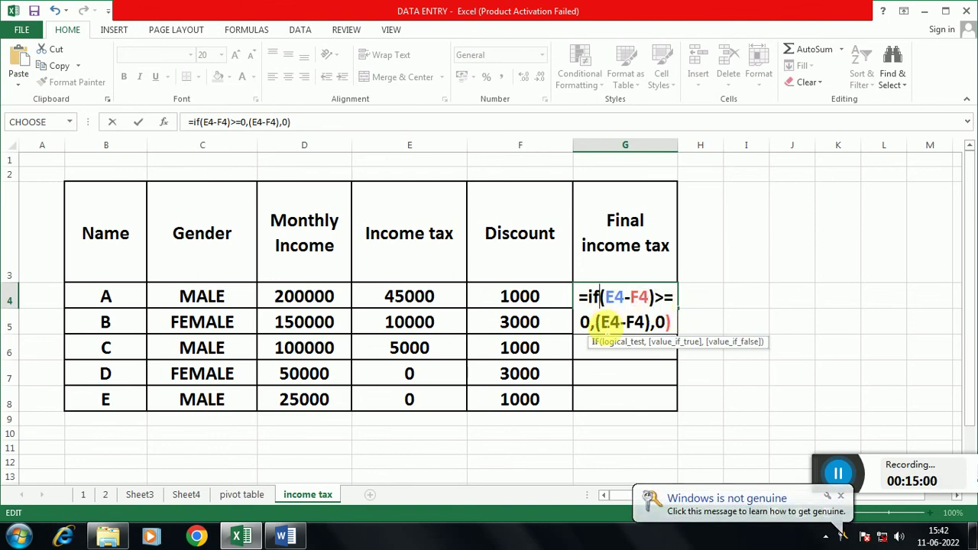
type("(")
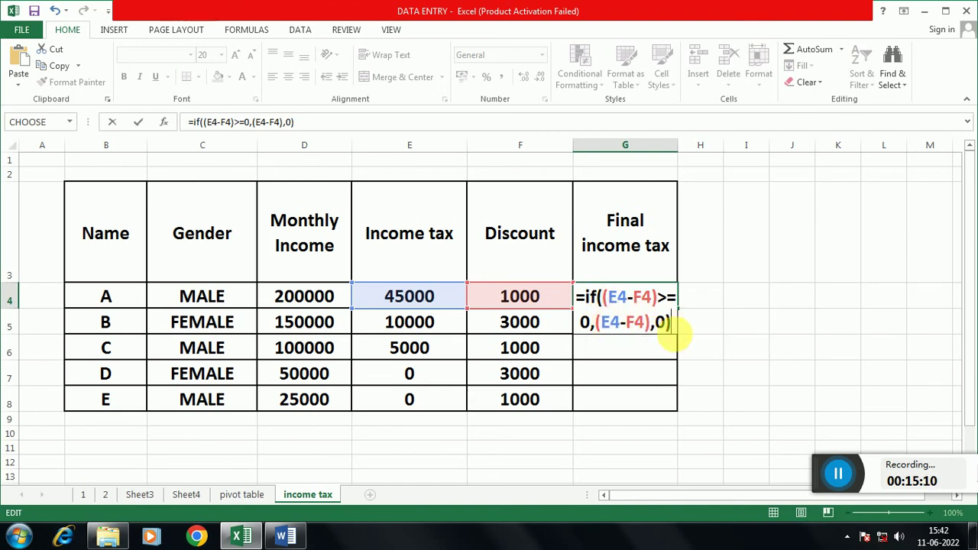
key("Return")
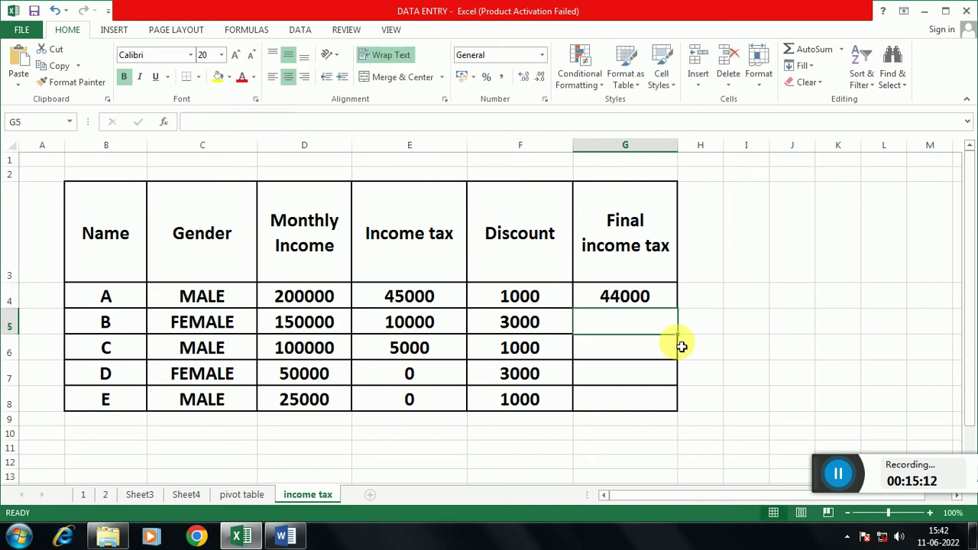
Fill G4's formula down to G8 (44000, 7000, 4000, 0, 0) and shorten header row 3
left_click(622, 303)
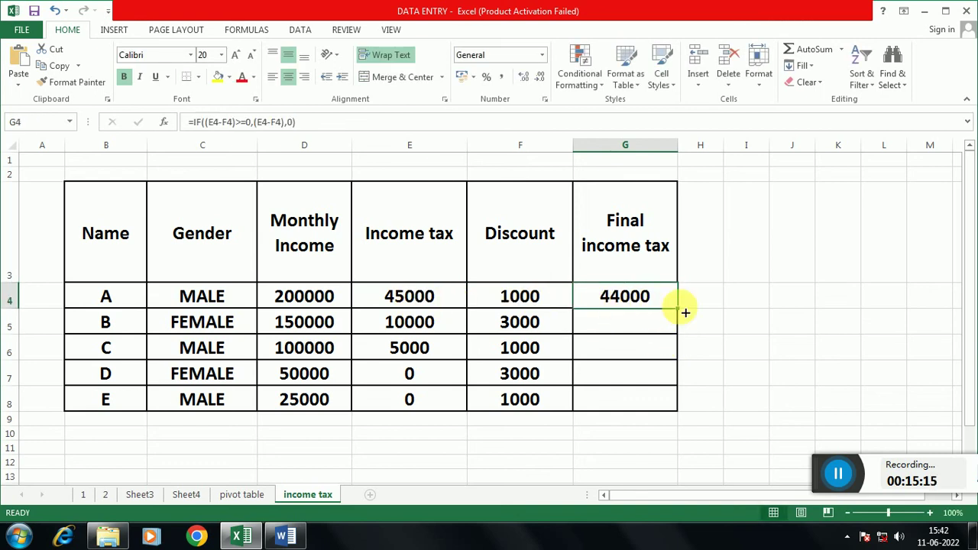
left_click_drag(685, 314, 714, 398)
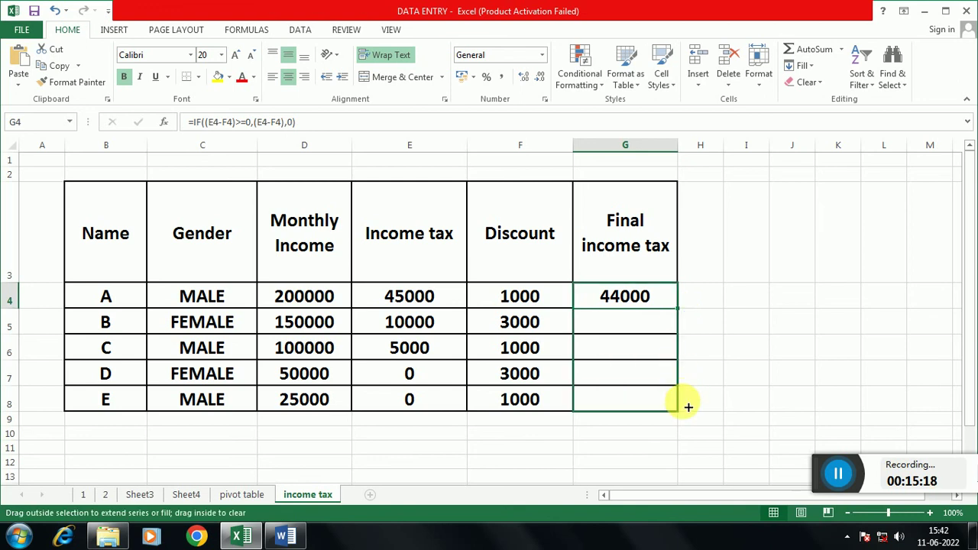
left_click(749, 369)
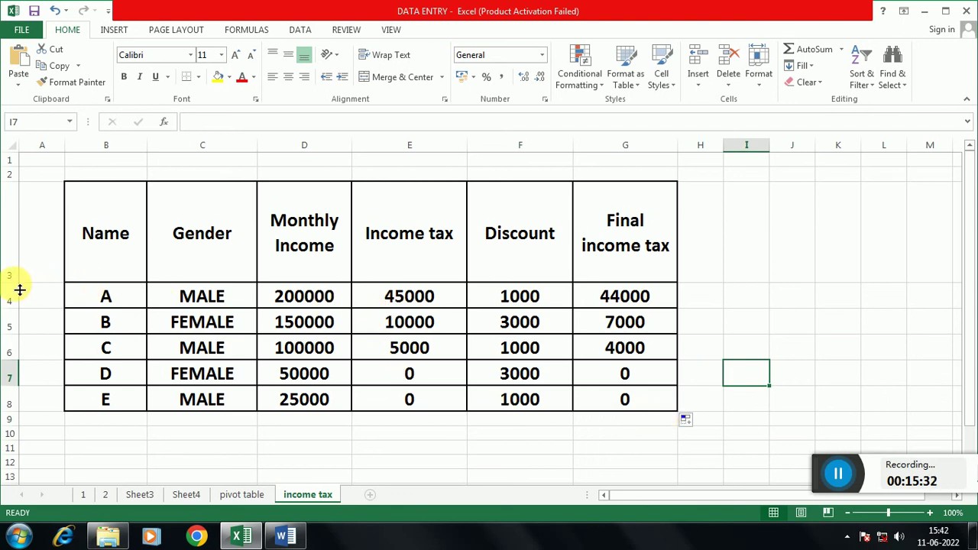
left_click_drag(20, 290, 25, 268)
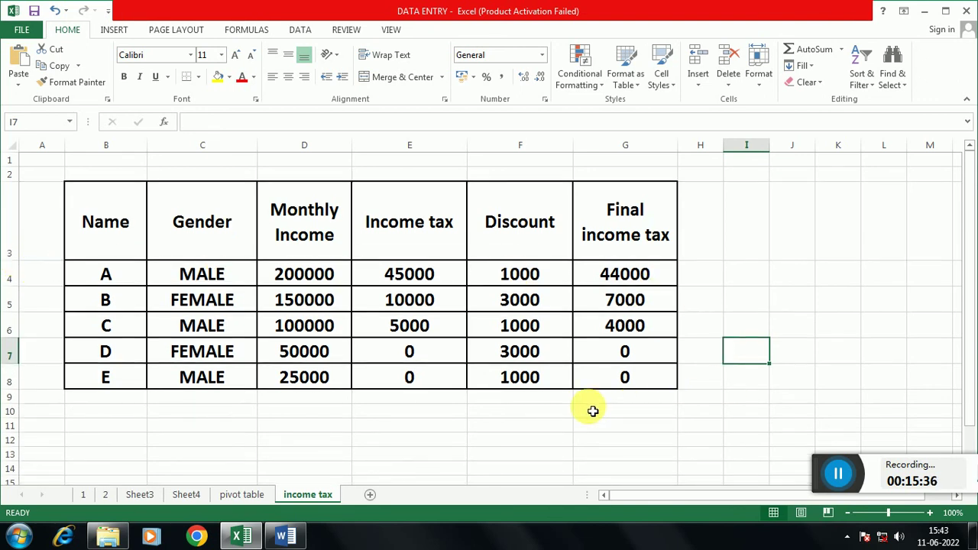